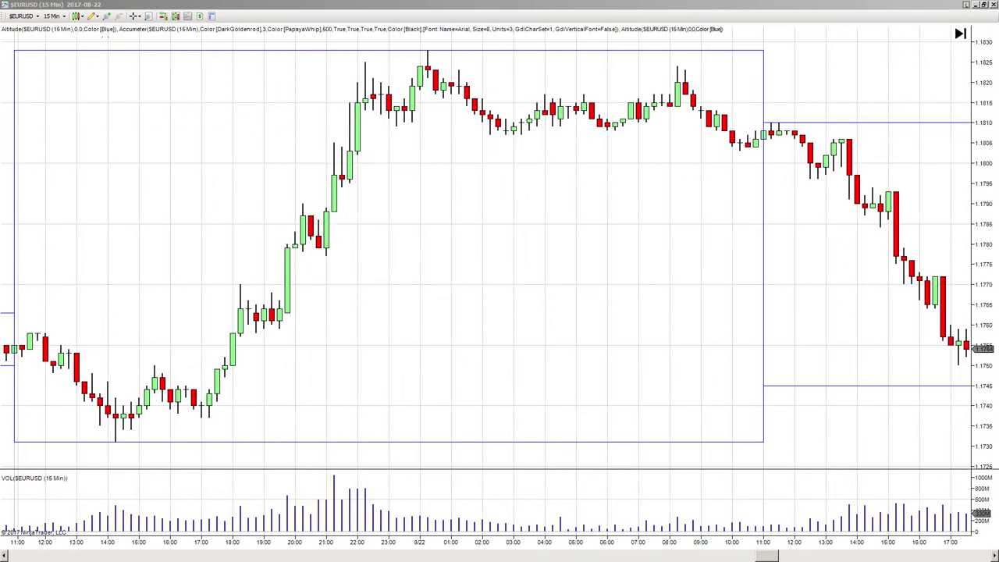
Step: Circle the swing highs and lows from 15:30 through the post-midnight peak with ellipses
left_click(94, 17)
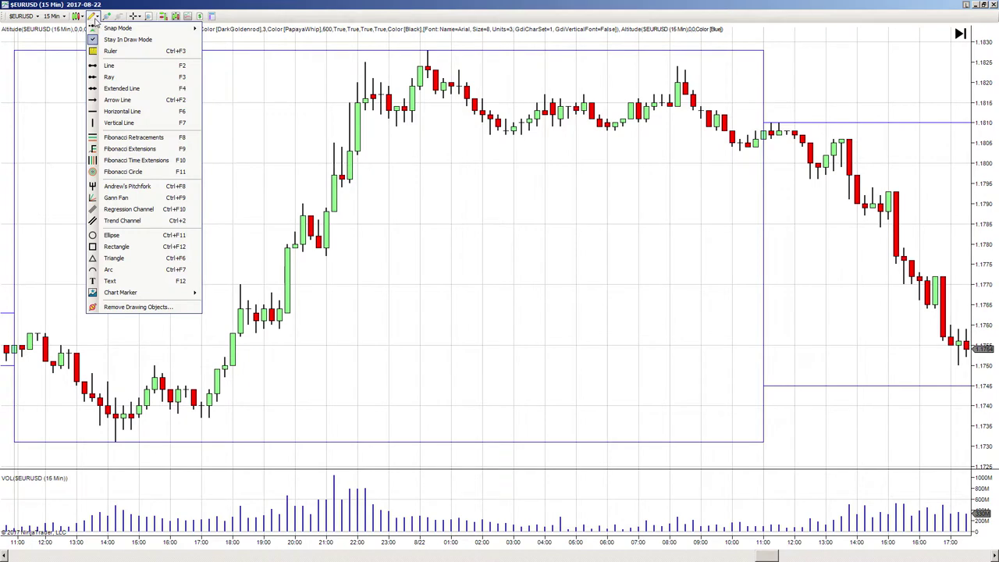
left_click(163, 236)
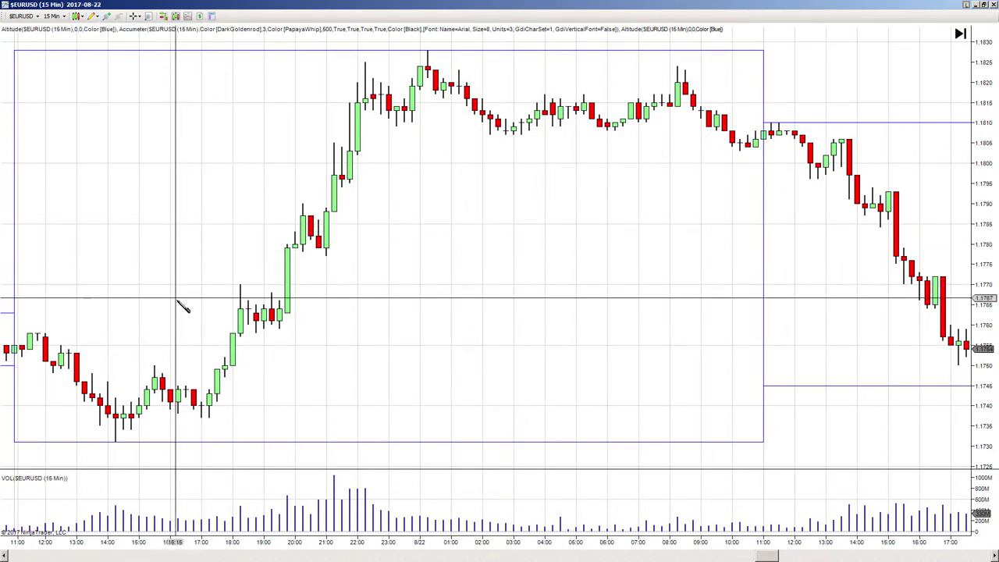
left_click_drag(140, 353, 163, 379)
left_click_drag(196, 407, 222, 433)
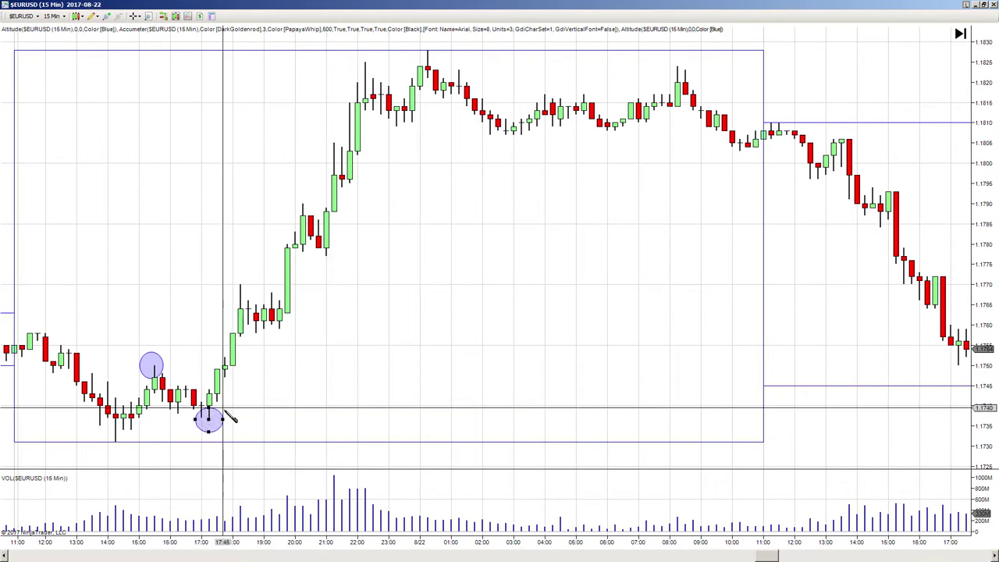
left_click_drag(228, 272, 251, 294)
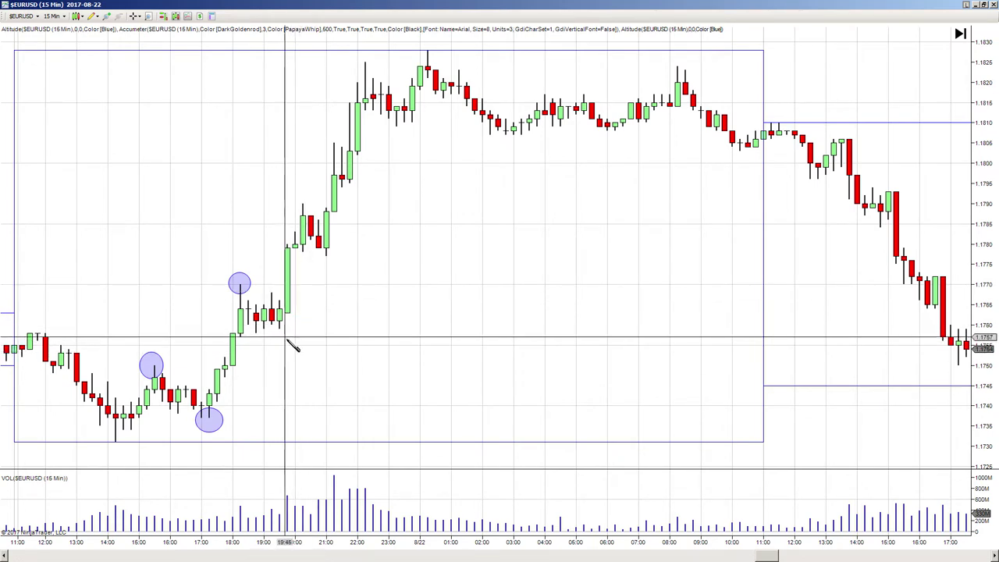
left_click_drag(274, 314, 292, 340)
left_click_drag(317, 247, 338, 271)
left_click_drag(285, 192, 314, 205)
left_click_drag(348, 52, 376, 64)
left_click_drag(387, 121, 409, 137)
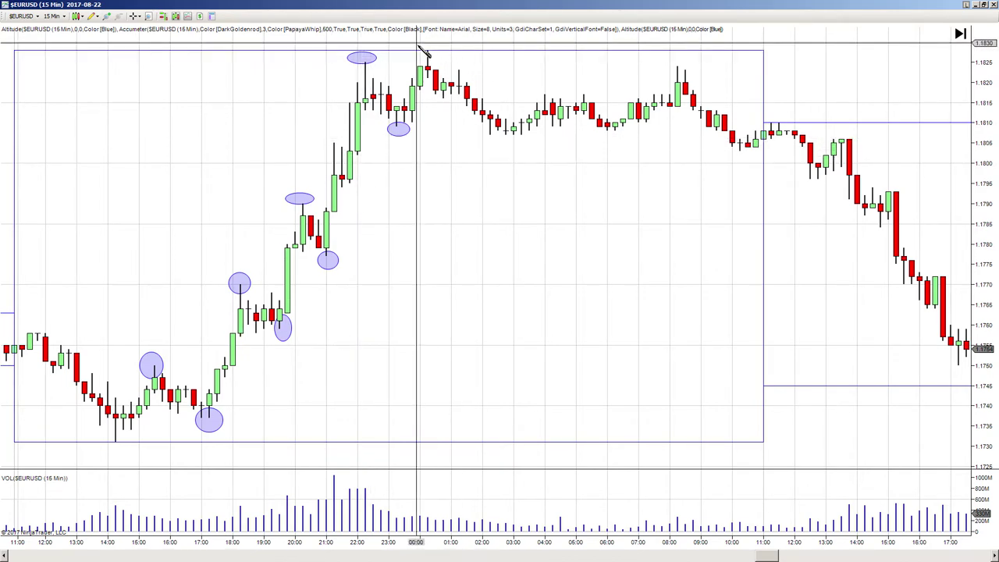
left_click_drag(416, 45, 441, 62)
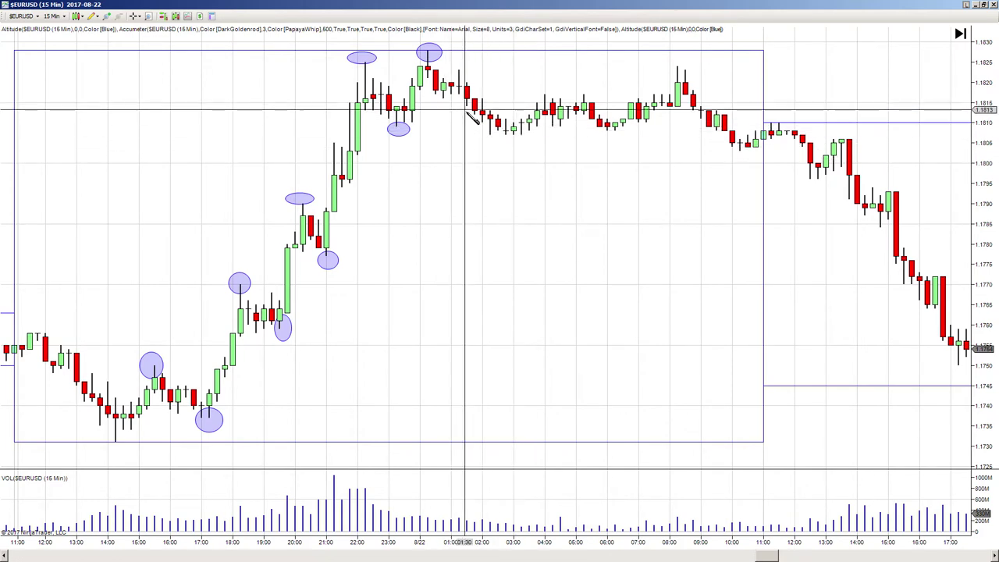
left_click_drag(488, 145, 512, 125)
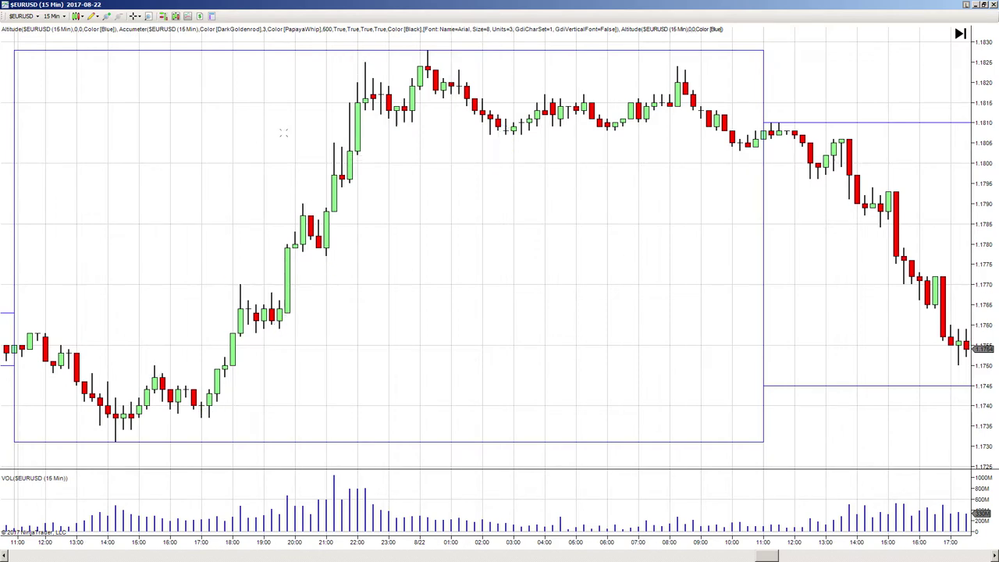
Step: Draw a blue ellipse around the peak candles just after midnight
left_click(92, 15)
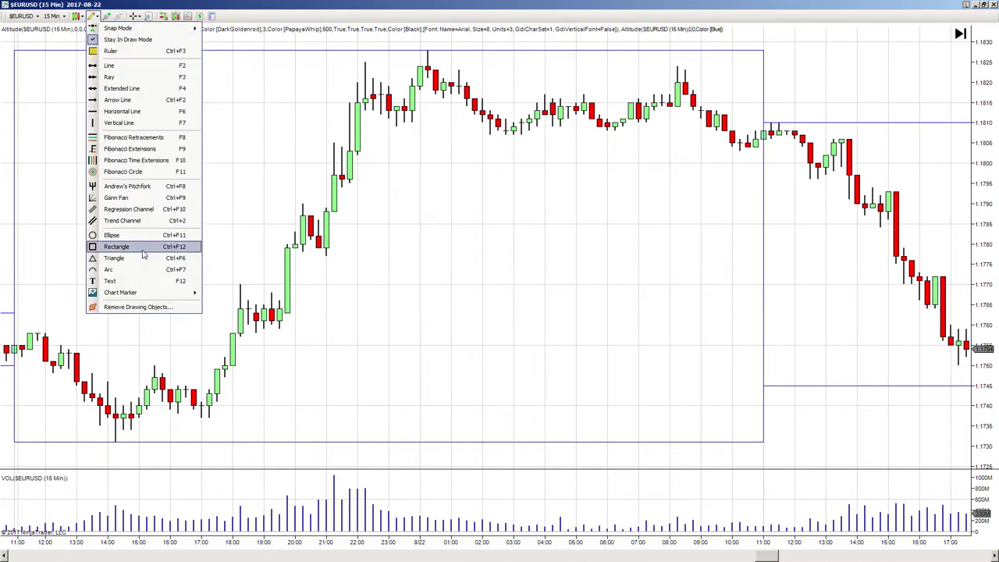
left_click(123, 236)
left_click(407, 41)
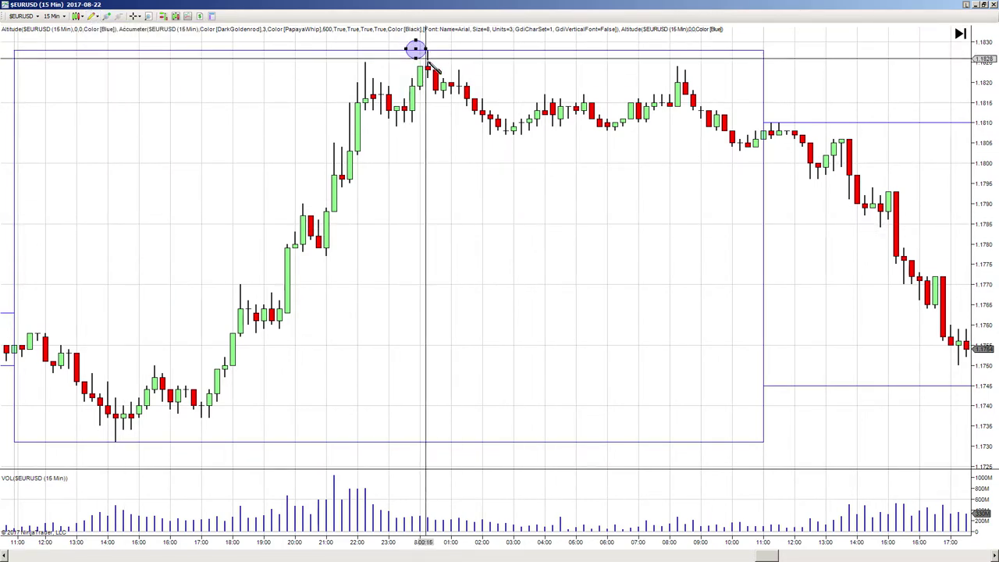
left_click(461, 103)
Step: Cover the 22:00–23:45 consolidation with a yellow rectangle
left_click(92, 15)
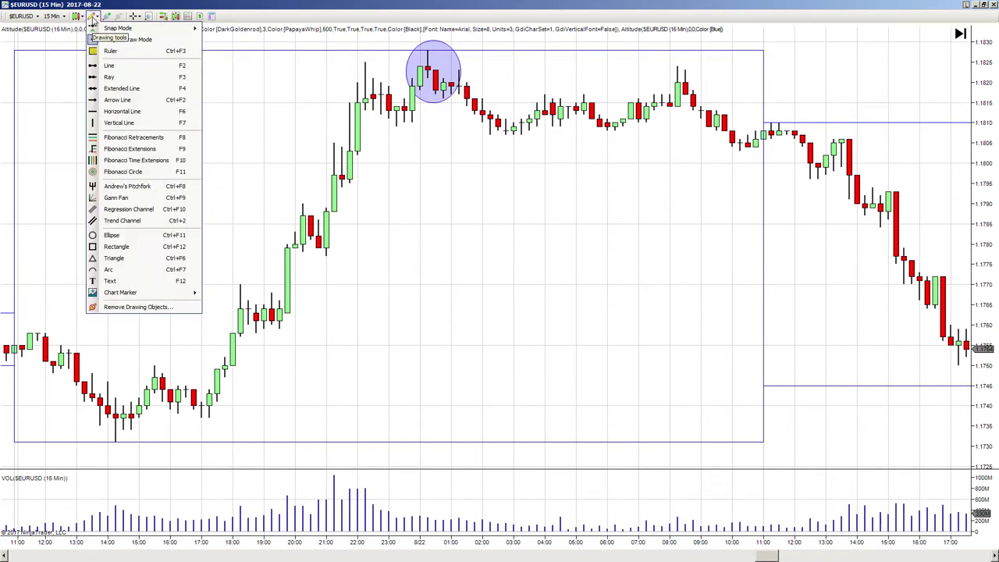
left_click(117, 247)
left_click(346, 57)
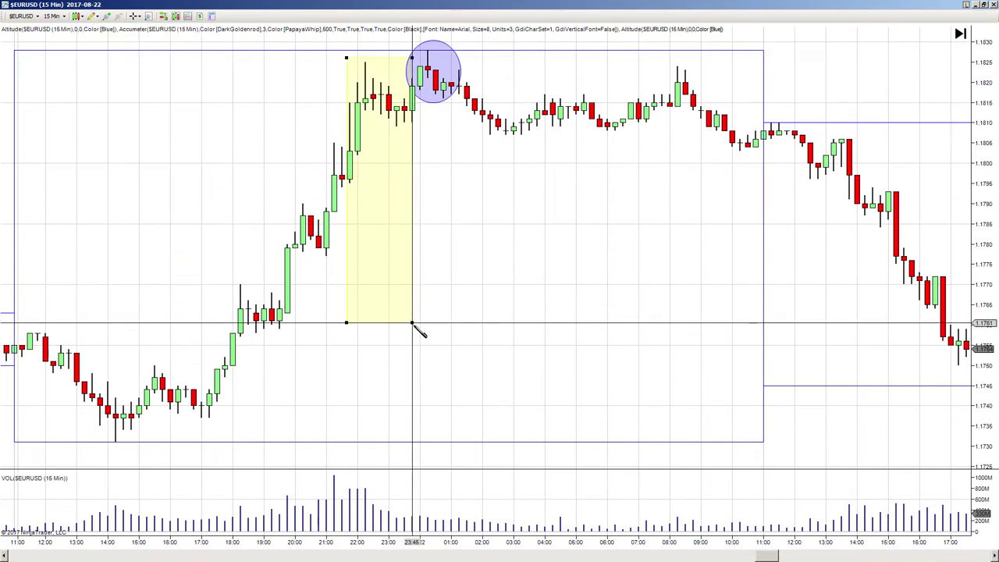
left_click(414, 322)
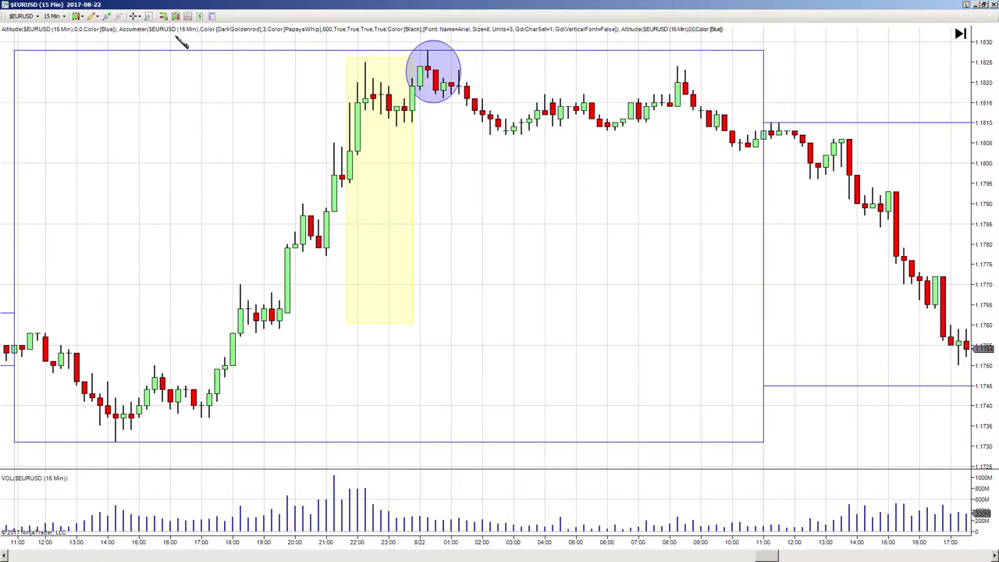
Step: Draw a grey ellipse around the 23:00 candles inside the yellow box
left_click(94, 17)
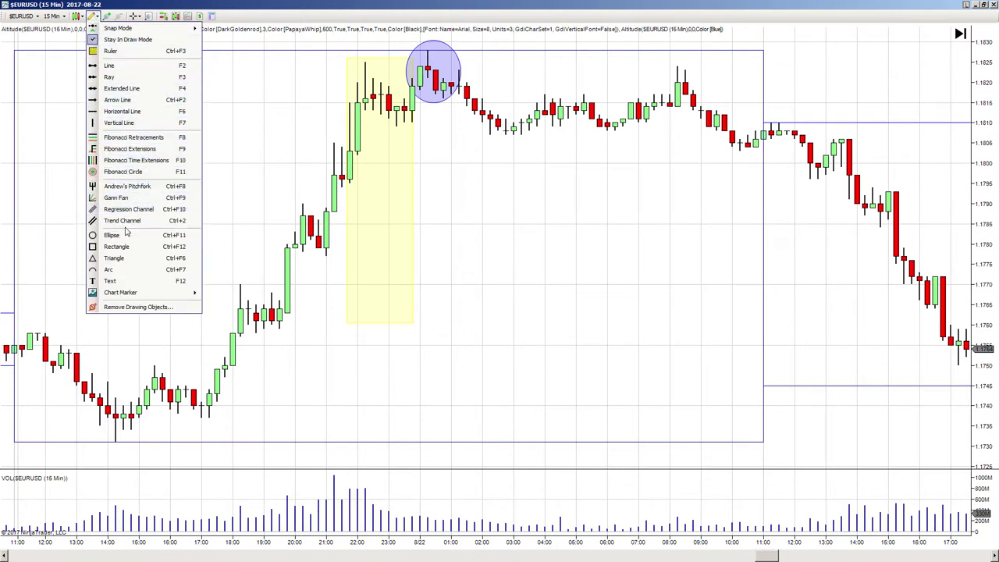
left_click(117, 235)
left_click(372, 86)
left_click(412, 128)
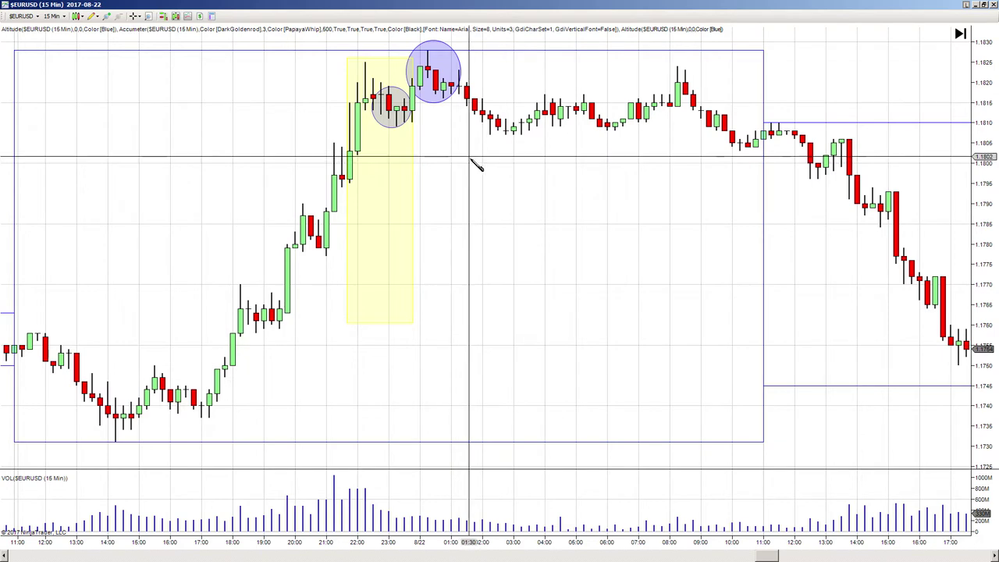
Step: Box the consolidation from about 01:45 to 03:45 with a rectangle
left_click(92, 16)
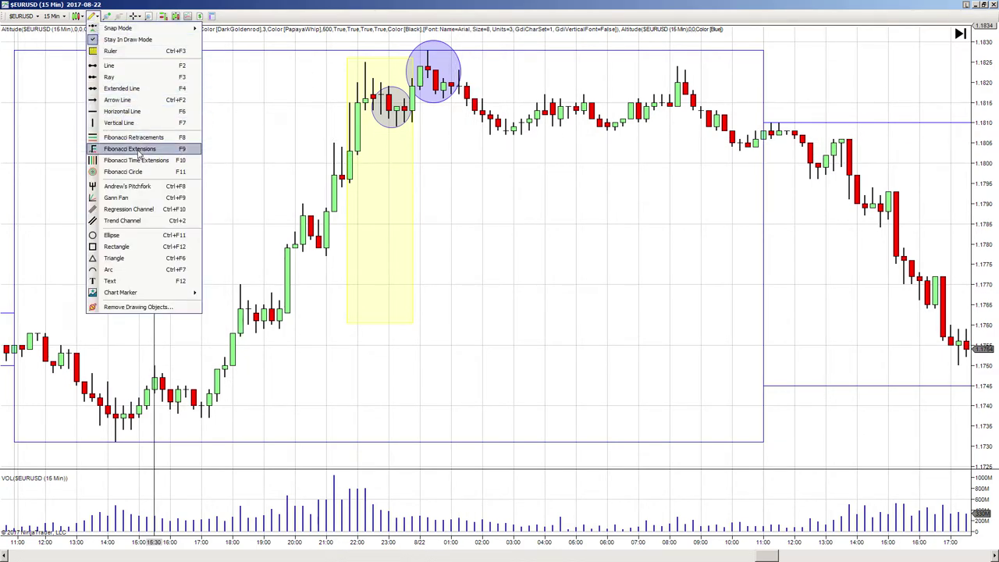
left_click(117, 246)
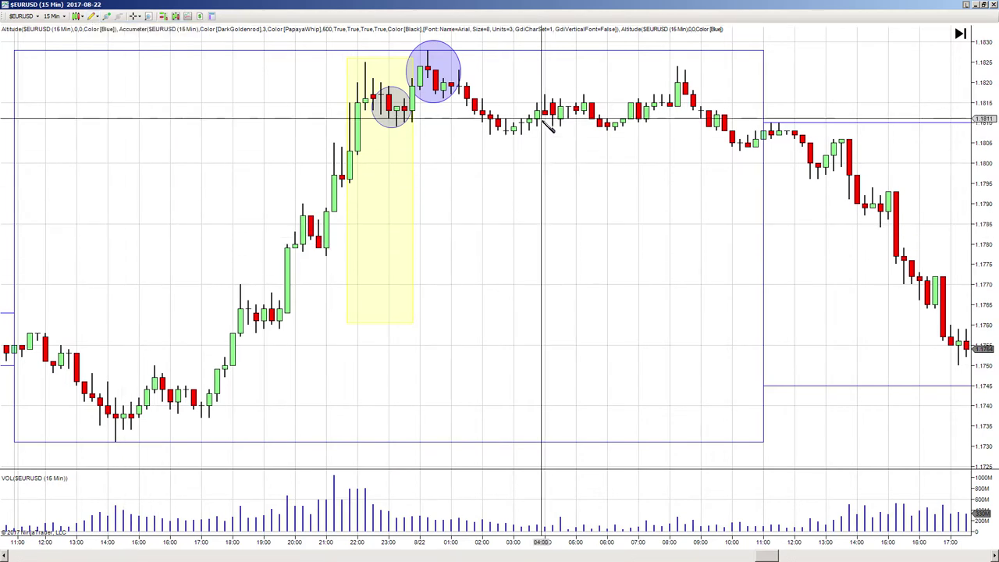
mouse_move(465, 80)
left_mouse_down()
mouse_move(488, 109)
mouse_move(536, 239)
mouse_move(538, 323)
left_mouse_up()
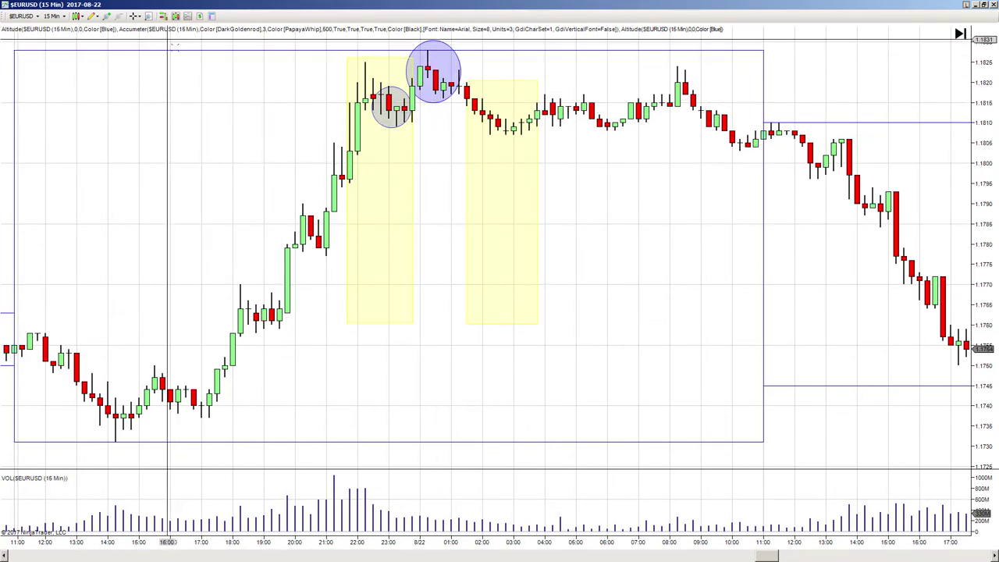
Step: Add a horizontal support line and raise it to the consolidation lows
left_click(94, 16)
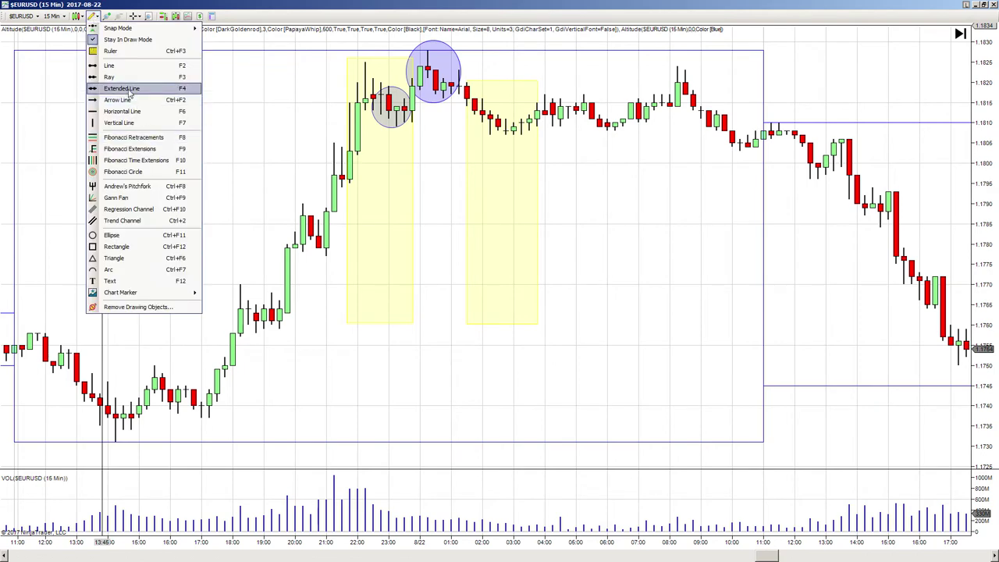
left_click(124, 112)
left_click(392, 127)
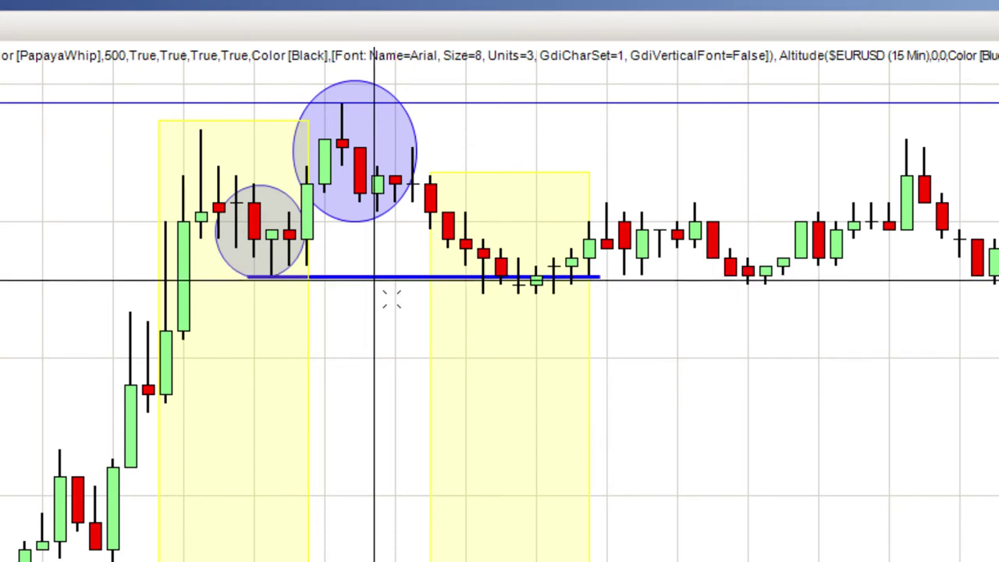
left_click_drag(391, 298, 372, 275)
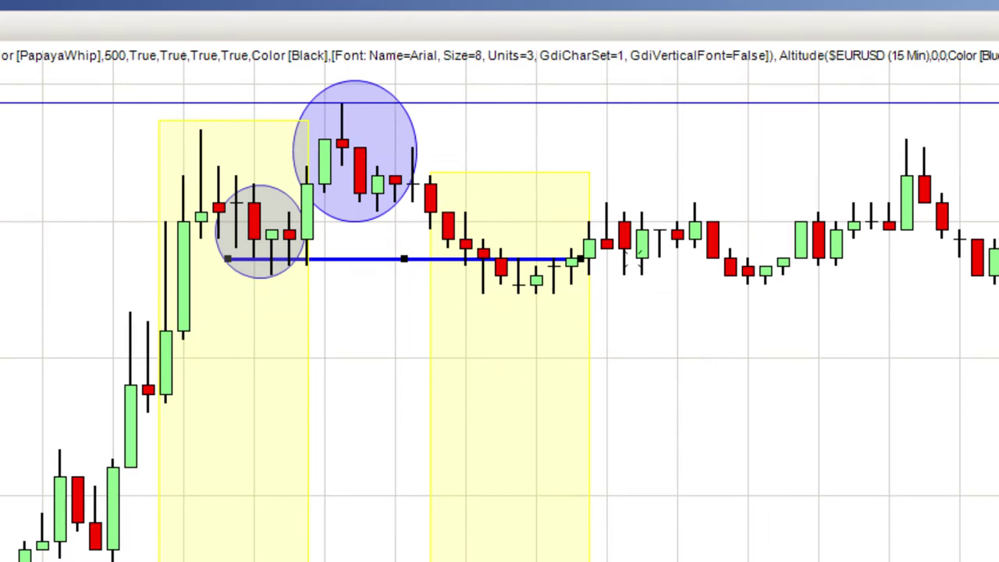
Step: Circle the two small highs right of the second box and the highest candles at the right
left_click_drag(582, 181, 647, 224)
left_click_drag(677, 180, 738, 219)
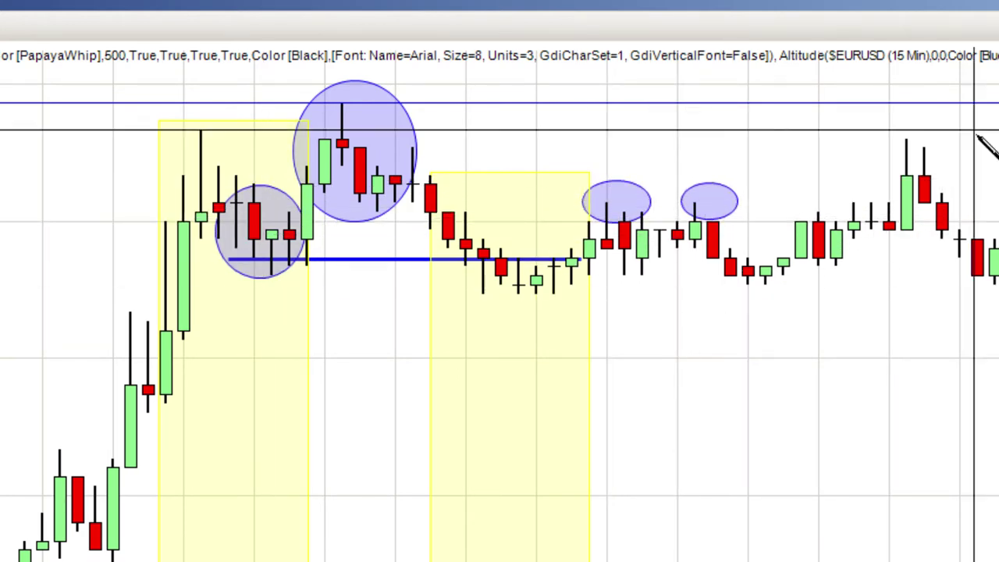
left_click_drag(883, 130, 961, 191)
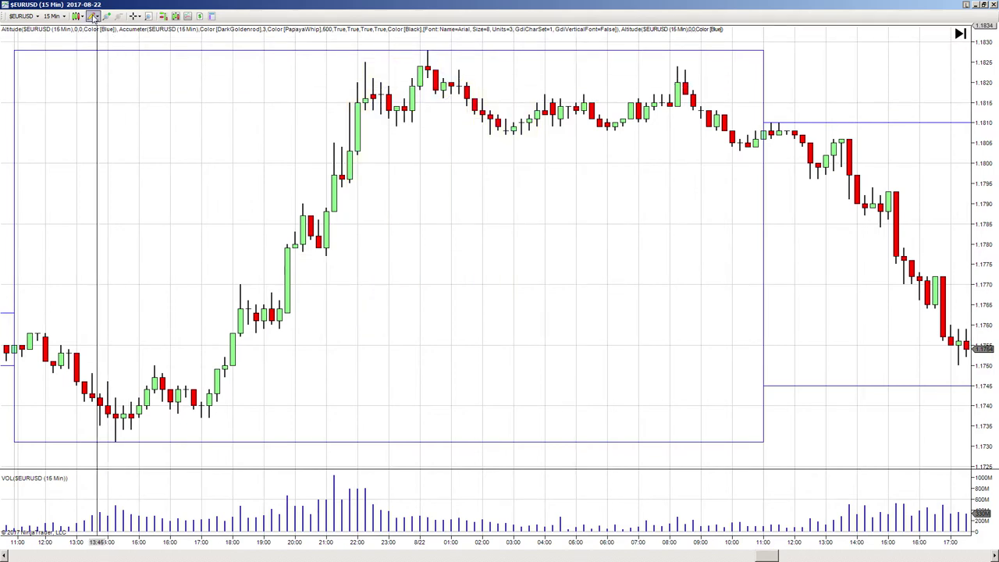
Step: Box the encompassing bar around 18:45 with a rectangle
left_click(92, 16)
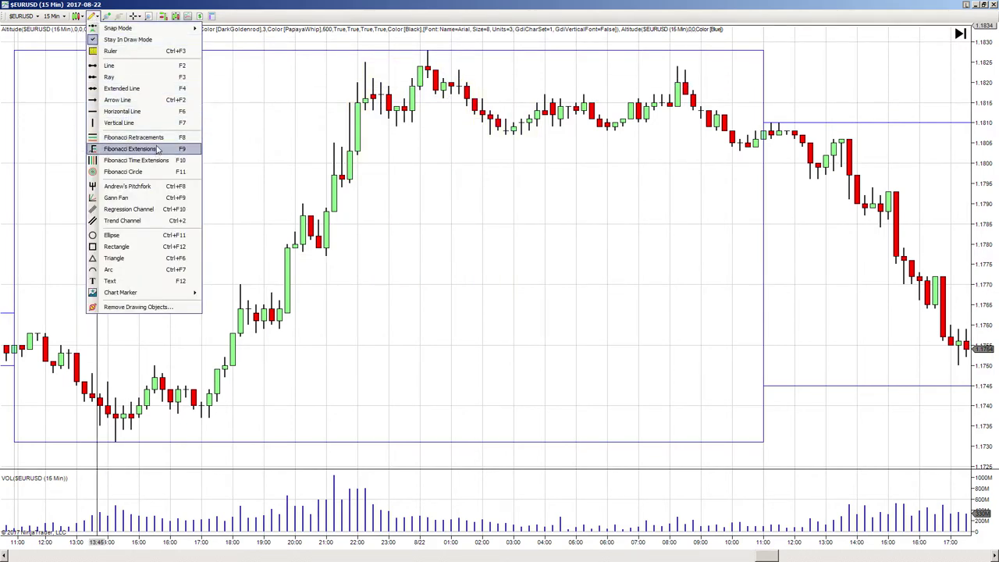
left_click(116, 245)
left_click_drag(238, 285, 283, 337)
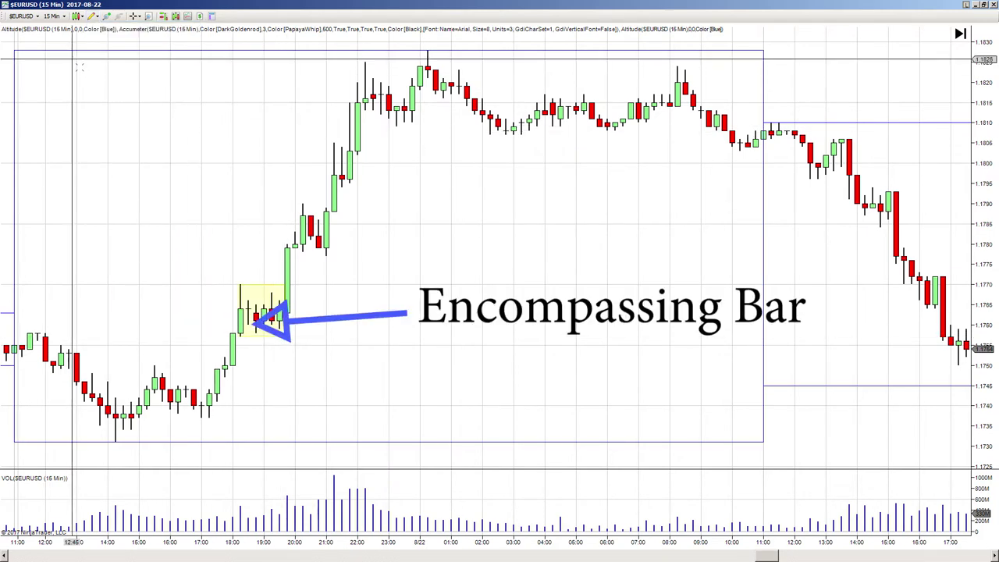
Step: Circle each swing high and low, including the 22:00 high and midnight top, with ellipses
left_click(78, 16)
left_click(117, 235)
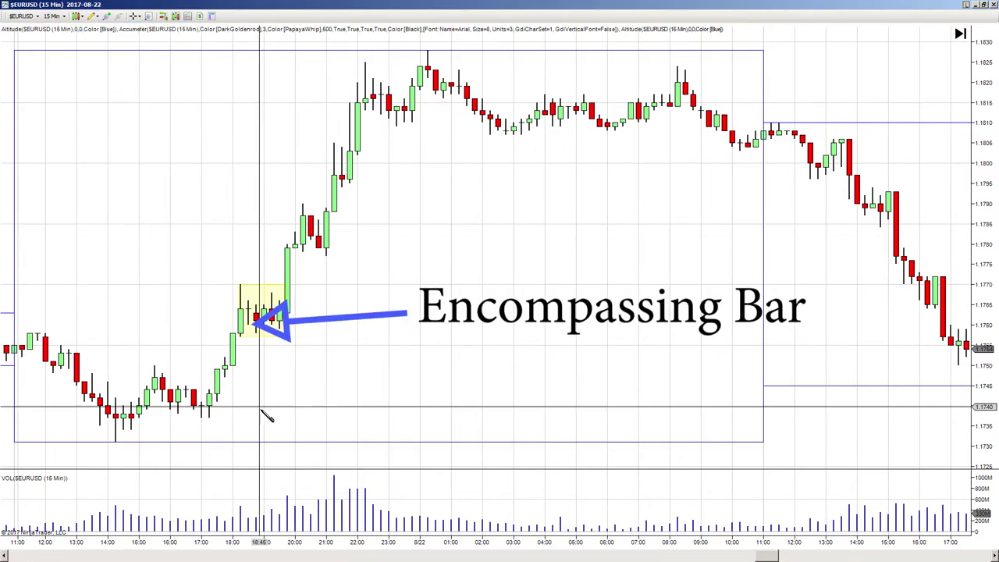
left_click_drag(146, 351, 165, 371)
mouse_move(106, 434)
left_mouse_down()
mouse_move(134, 437)
mouse_move(134, 447)
left_mouse_up()
left_click_drag(200, 406, 223, 430)
left_click_drag(289, 185, 312, 207)
left_click_drag(320, 246, 333, 266)
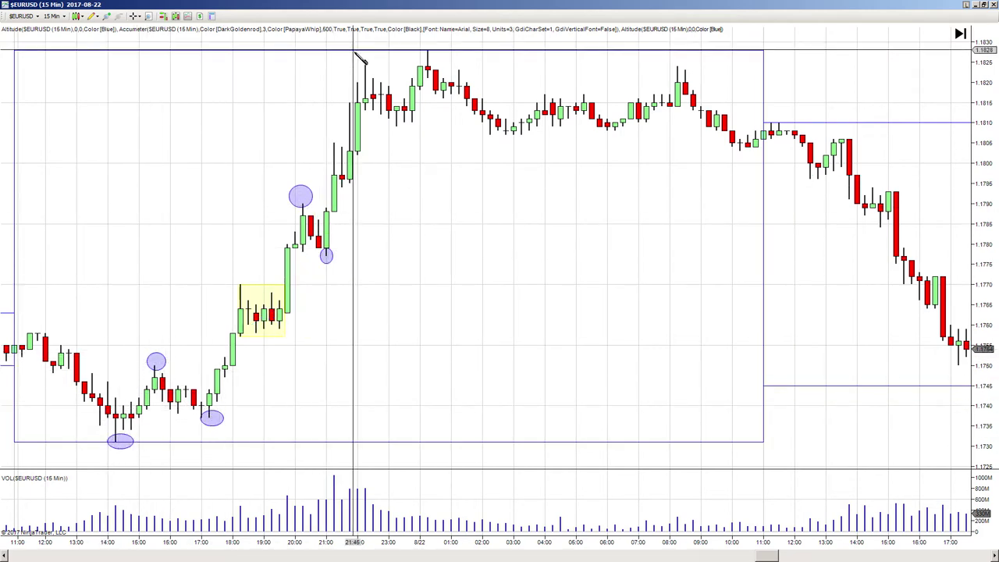
left_click_drag(353, 49, 376, 72)
left_click_drag(388, 117, 409, 137)
left_click_drag(415, 39, 439, 60)
left_click_drag(490, 119, 532, 145)
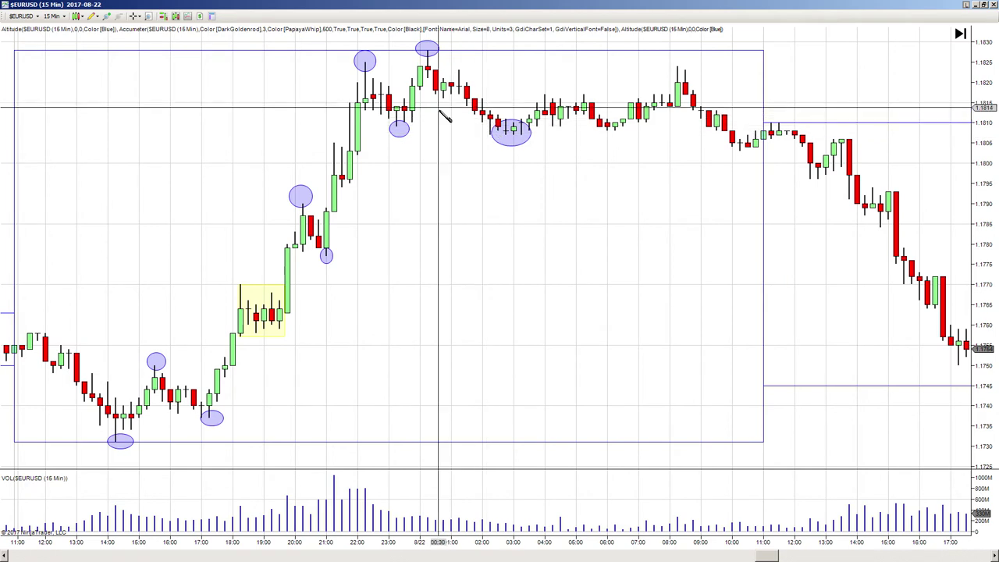
Step: Redraw the ellipse on the 03:00 low and circle the 04:00 high and next low
left_click(400, 139)
left_click_drag(536, 151, 484, 116)
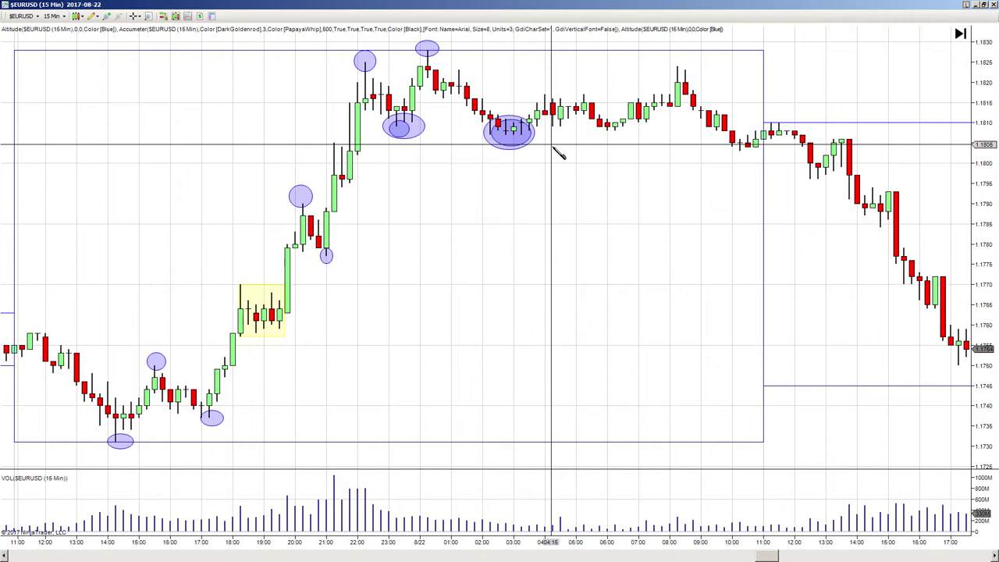
left_click_drag(529, 73, 564, 101)
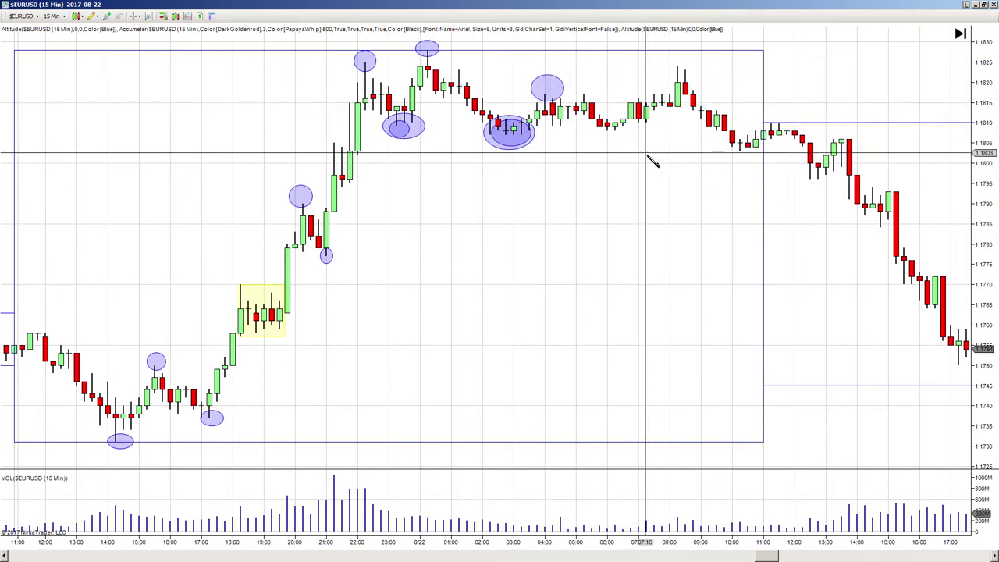
left_click_drag(598, 144, 628, 125)
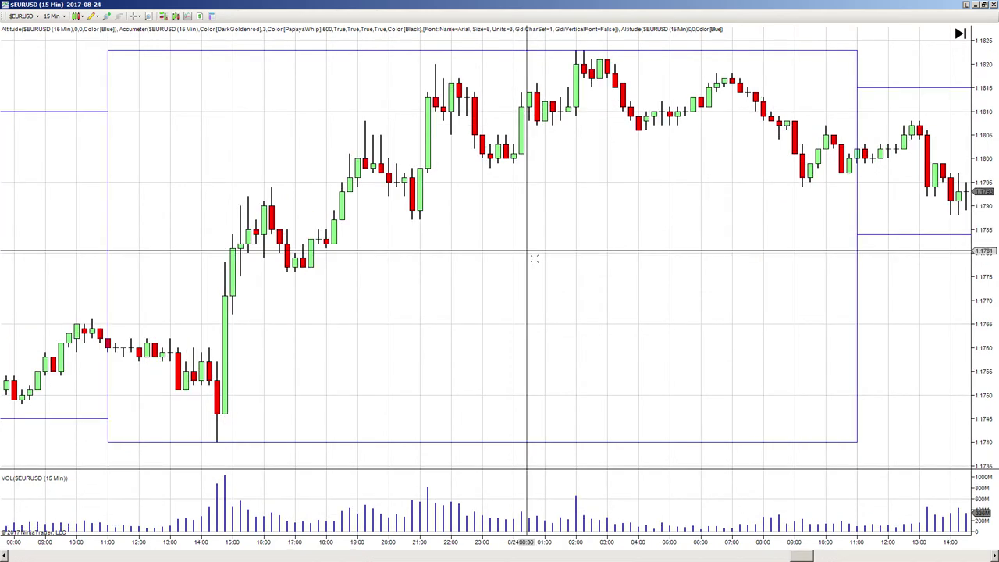
Step: Pan to earlier bars and circle the 19:00 high with a blue ellipse
left_click_drag(534, 257, 468, 254)
left_click(92, 16)
left_click(148, 236)
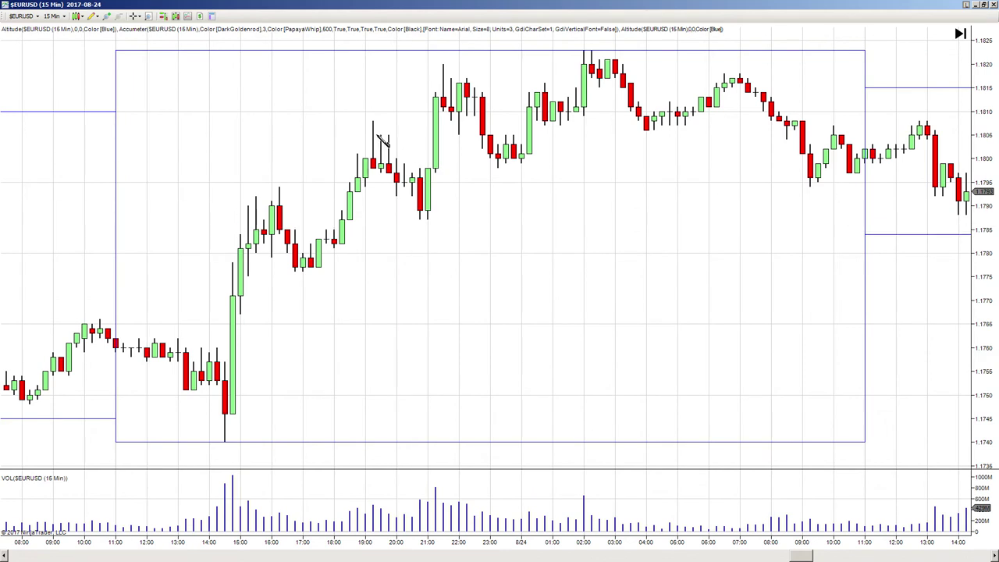
left_click(351, 104)
left_click(397, 148)
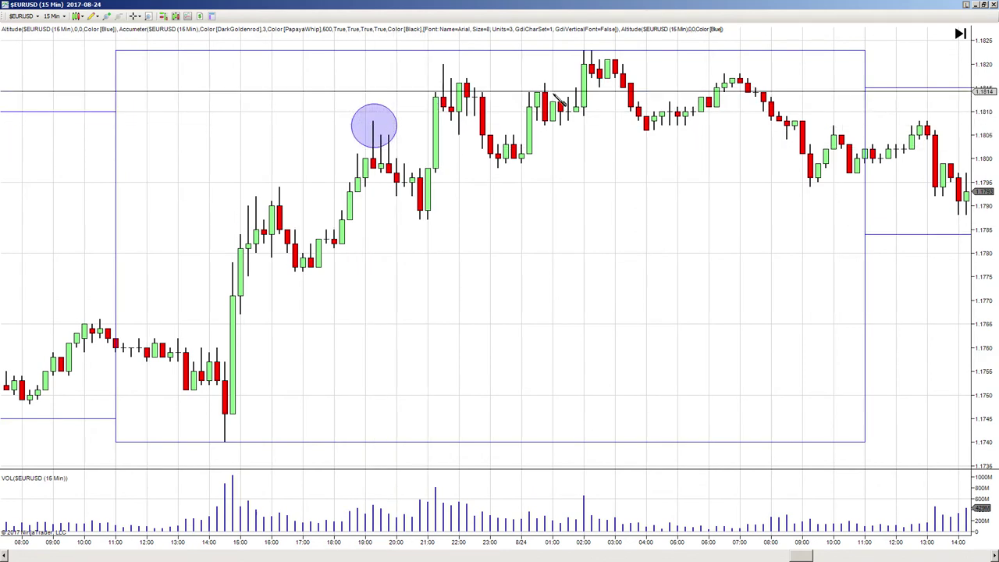
Step: Draw two yellow consolidation boxes, one from 21:00 to 13:30 and one around 15:30–18:45
left_click(91, 15)
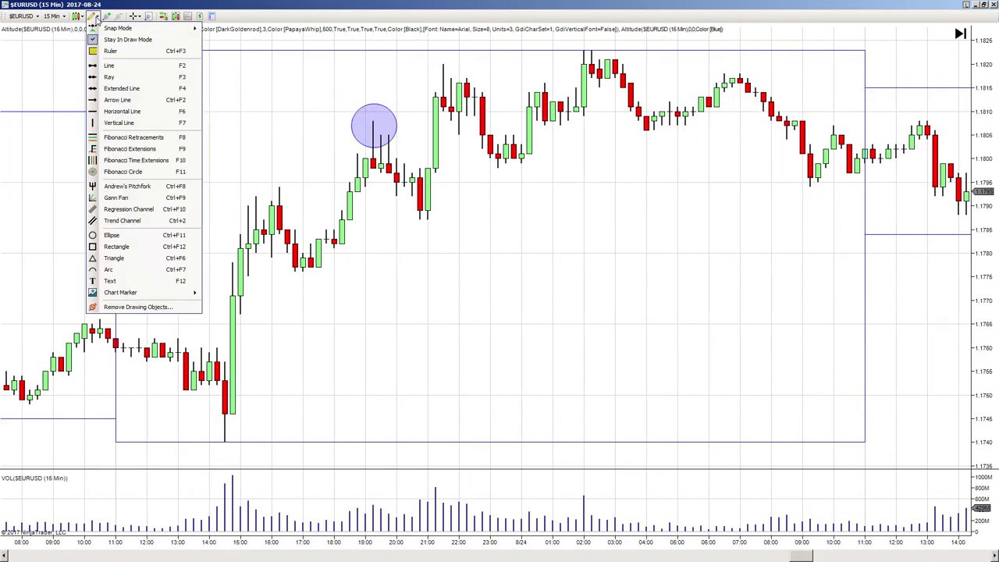
left_click(132, 247)
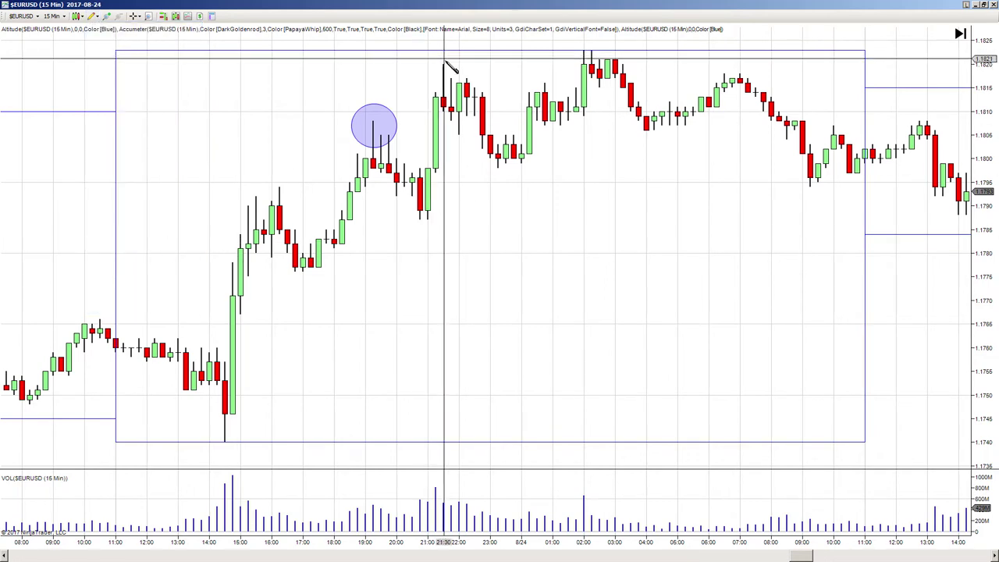
left_click(431, 56)
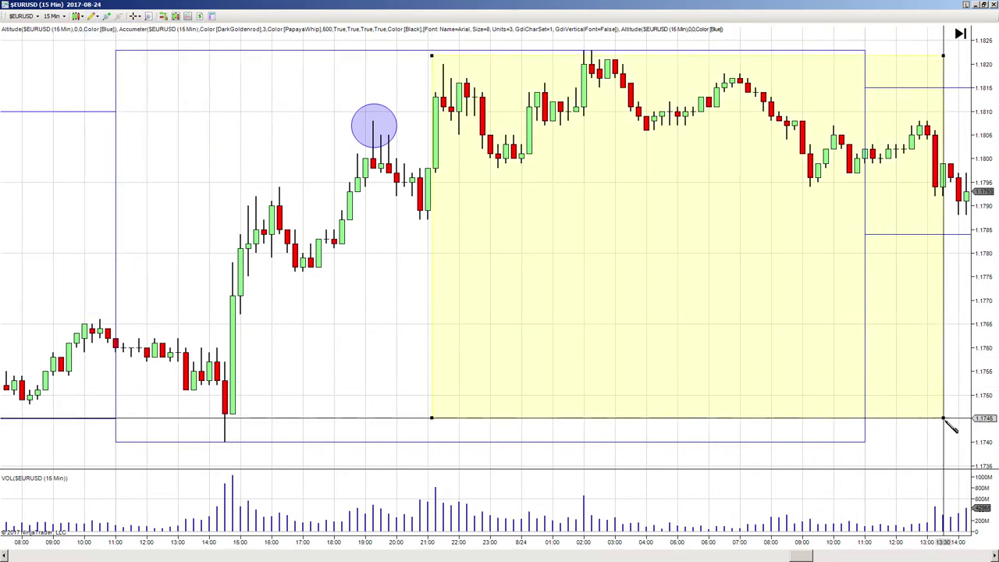
left_click(945, 416)
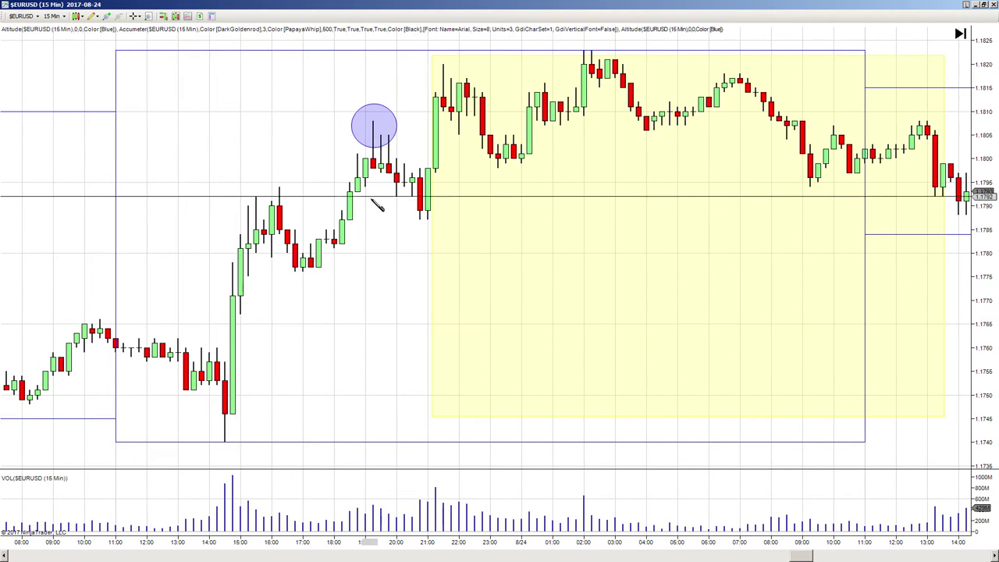
left_click(92, 17)
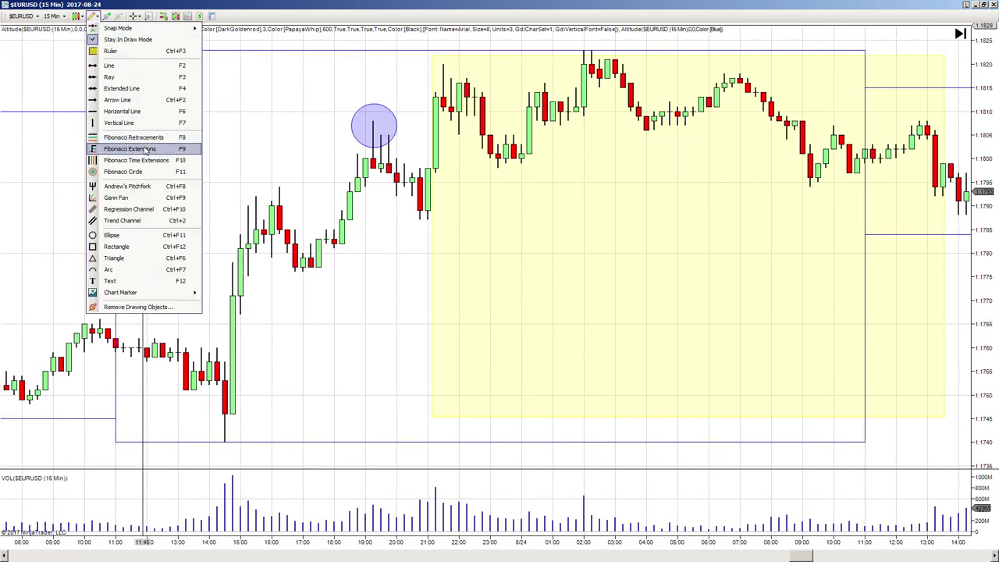
left_click(116, 246)
left_click(255, 185)
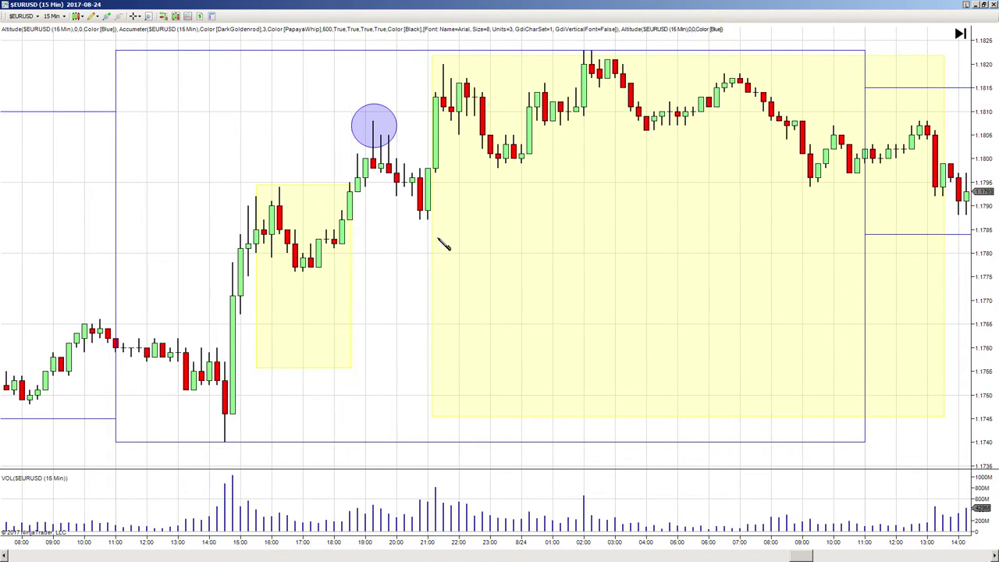
Step: Place a horizontal support line near 1.1781
left_click(91, 15)
left_click(122, 111)
left_click(363, 247)
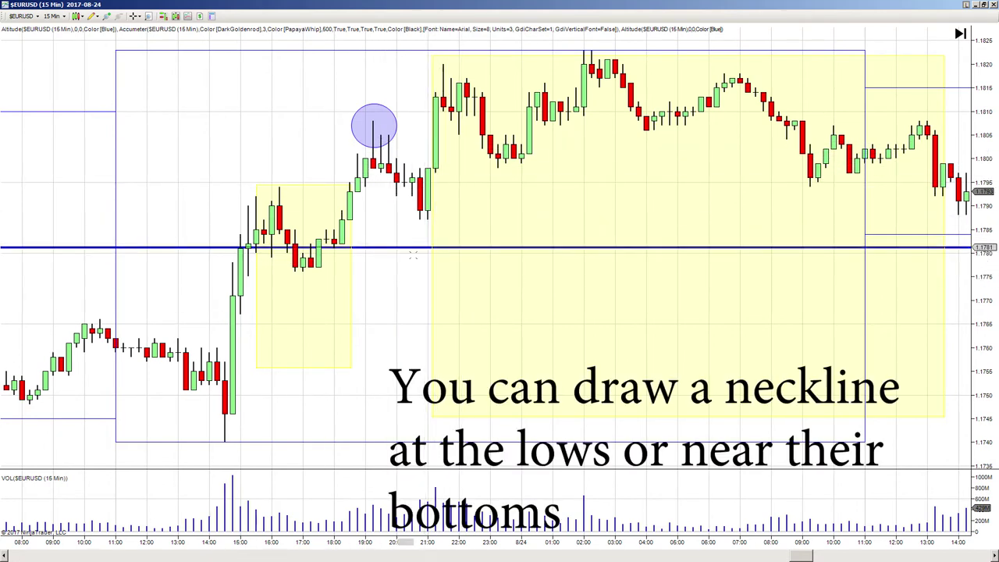
Step: Draw an ellipse on the 1.1781 support line below the 23:00 candles
left_click(91, 16)
left_click(91, 15)
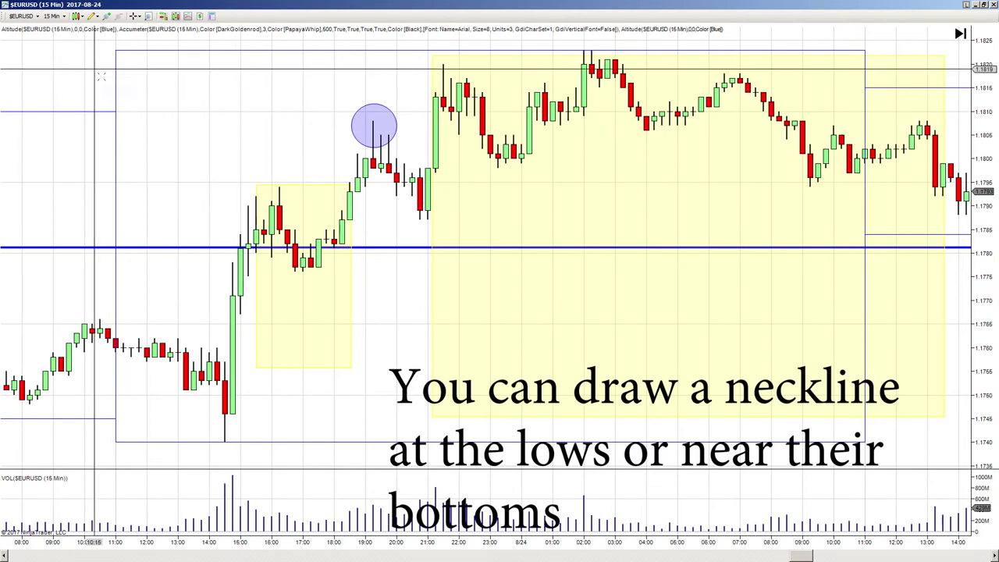
left_click(92, 15)
left_click(123, 238)
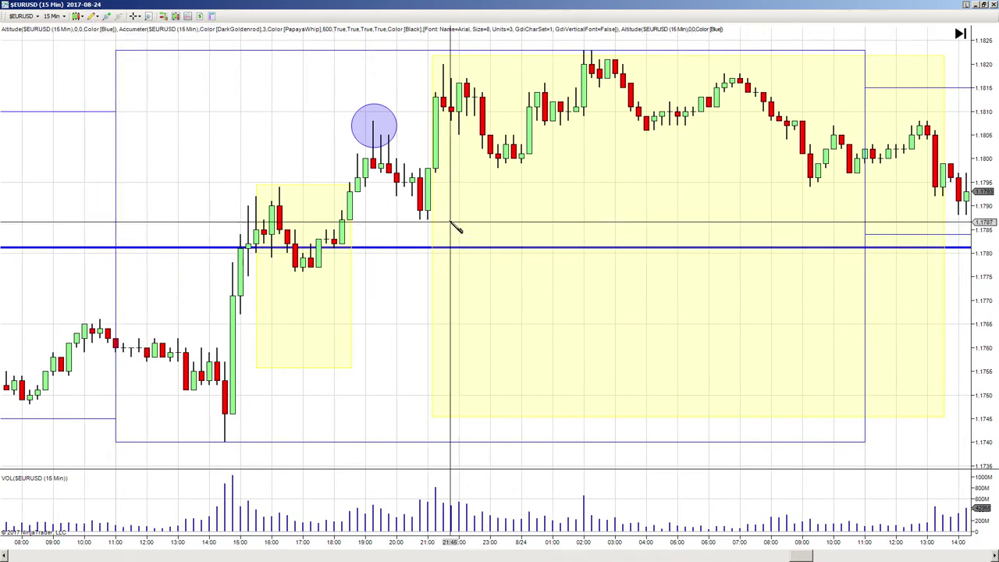
left_click(442, 222)
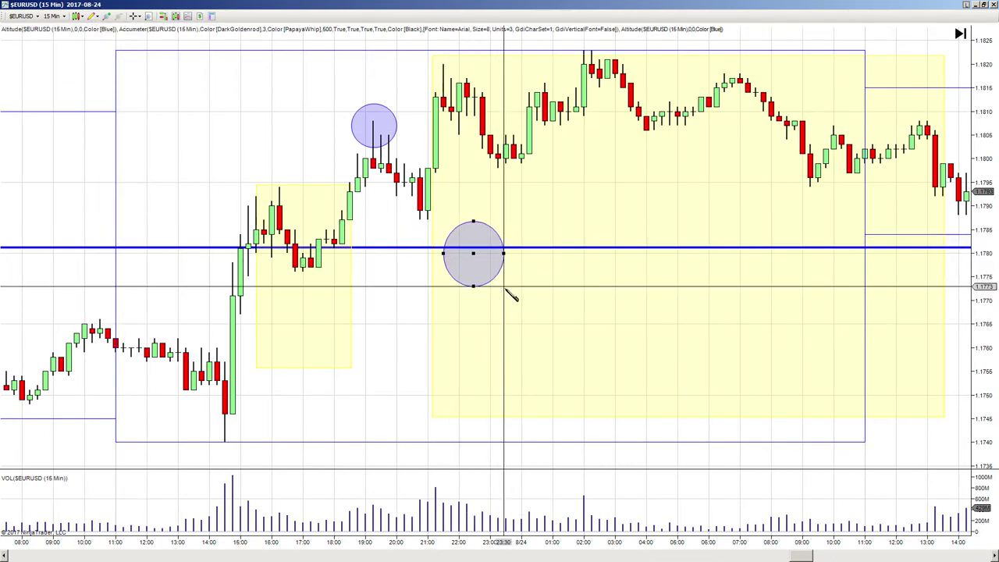
left_click(505, 289)
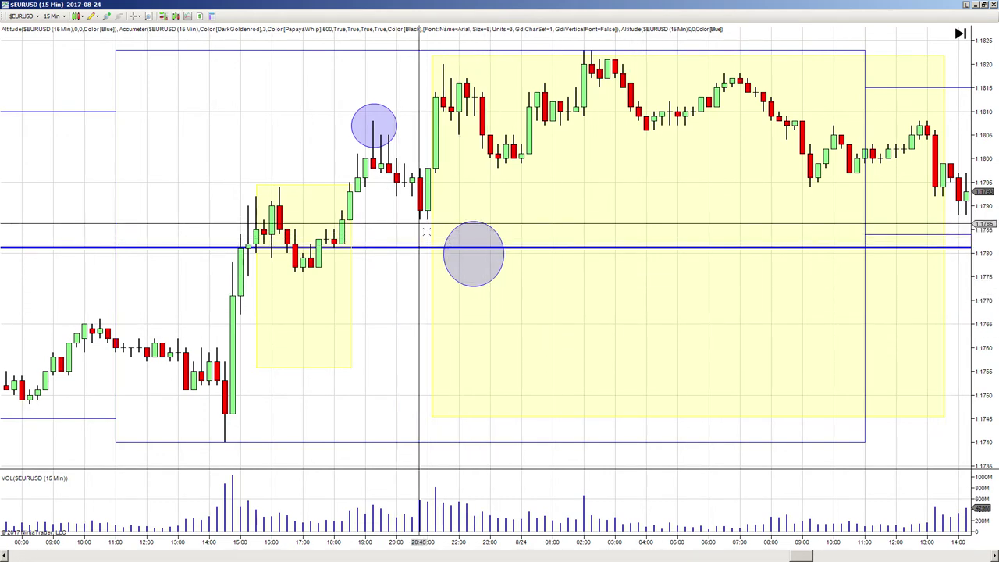
Step: Circle the 22:00 highs, 20:00 pullback, midnight candles and 02:00 highs with ellipses
left_click(92, 16)
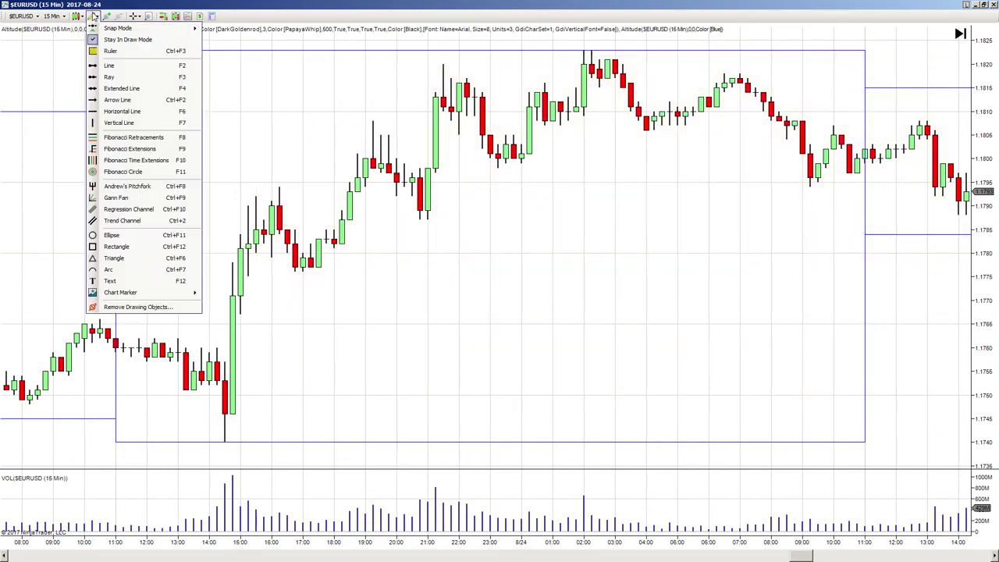
left_click(128, 236)
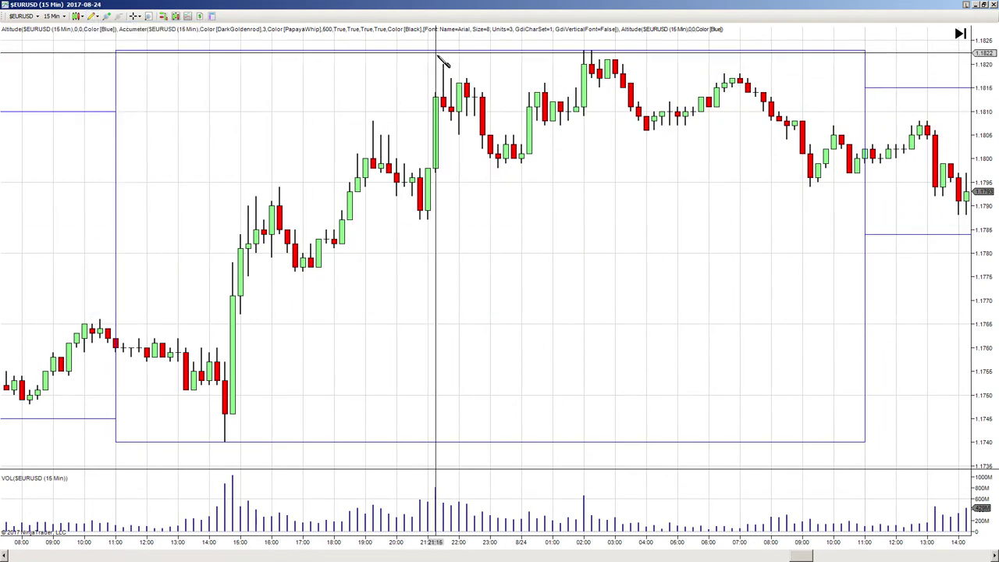
left_click_drag(437, 60, 486, 105)
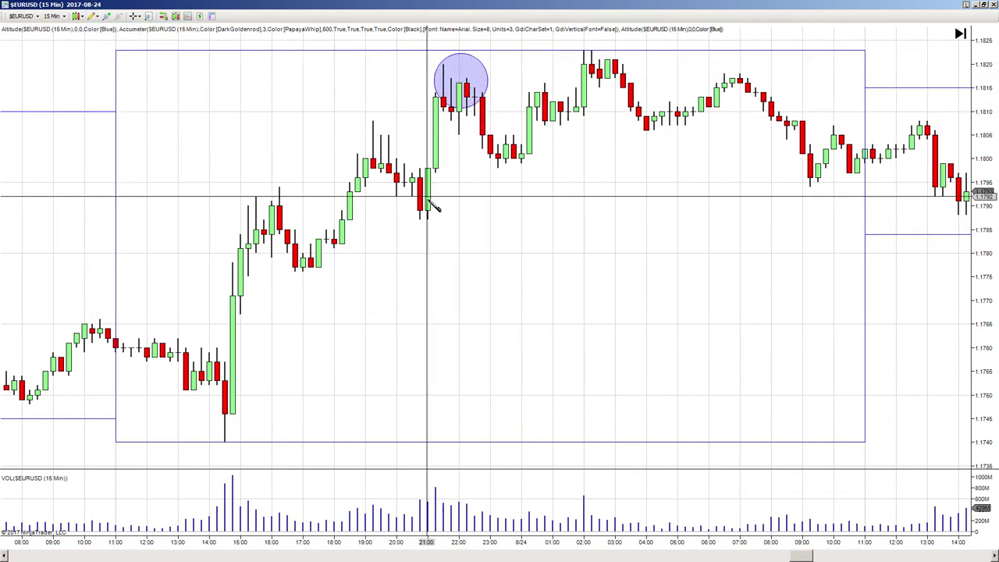
left_click_drag(366, 142, 435, 228)
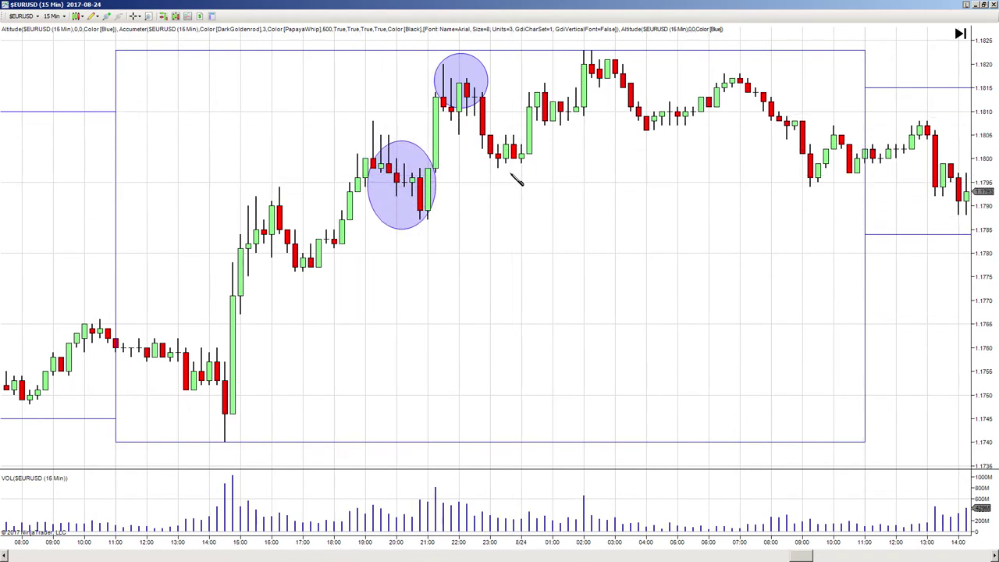
left_click_drag(501, 164, 564, 231)
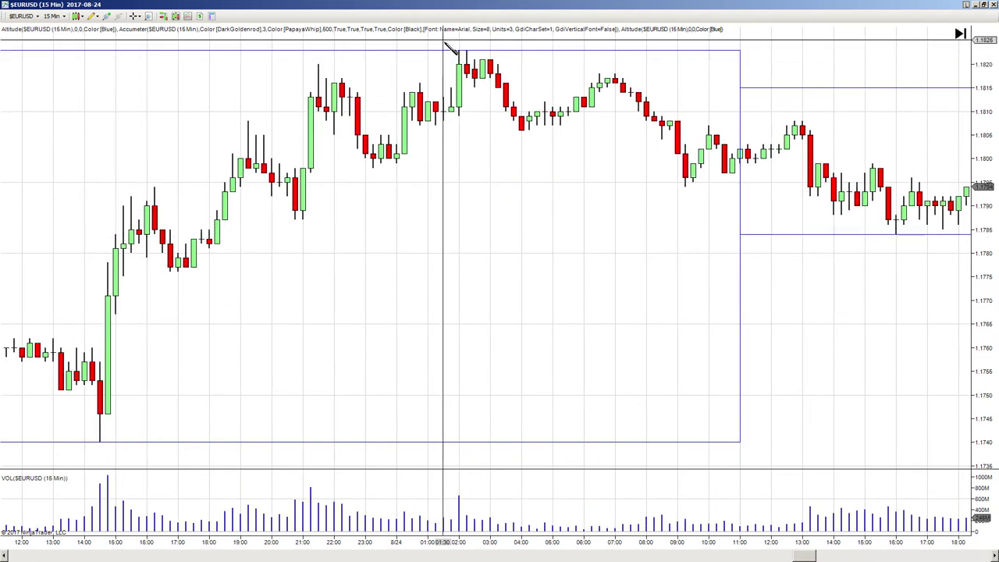
left_click_drag(446, 43, 514, 104)
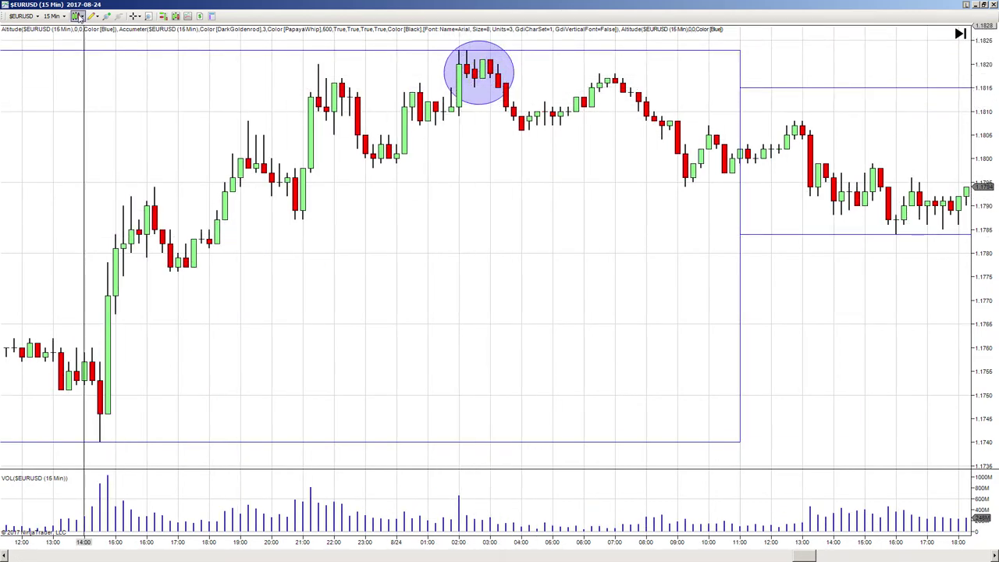
Step: Box the 04:00–08:30 consolidation in yellow, then pan through the price history
left_click(96, 17)
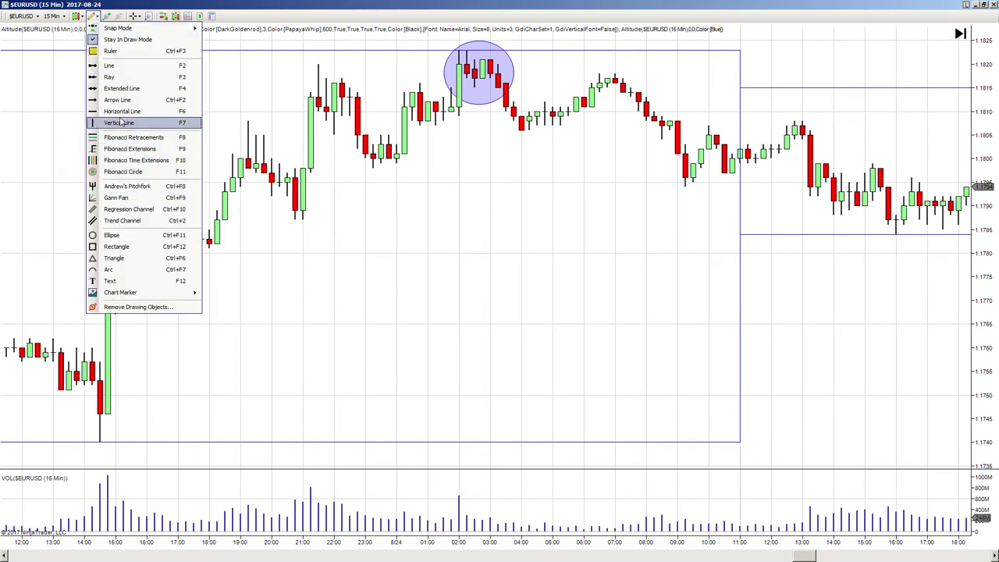
left_click(117, 246)
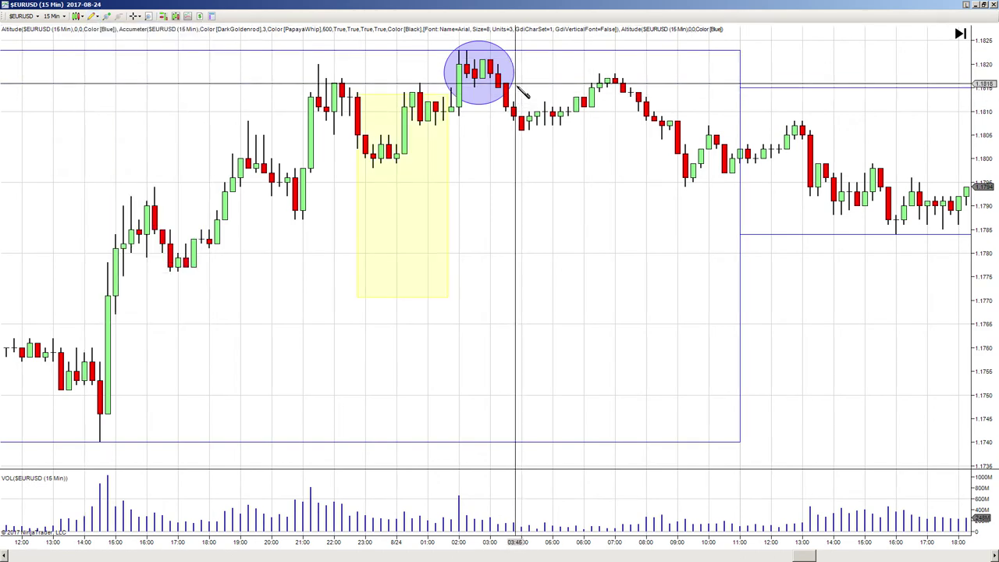
mouse_move(515, 67)
left_mouse_down()
mouse_move(561, 138)
mouse_move(665, 241)
mouse_move(705, 305)
mouse_move(698, 300)
left_mouse_up()
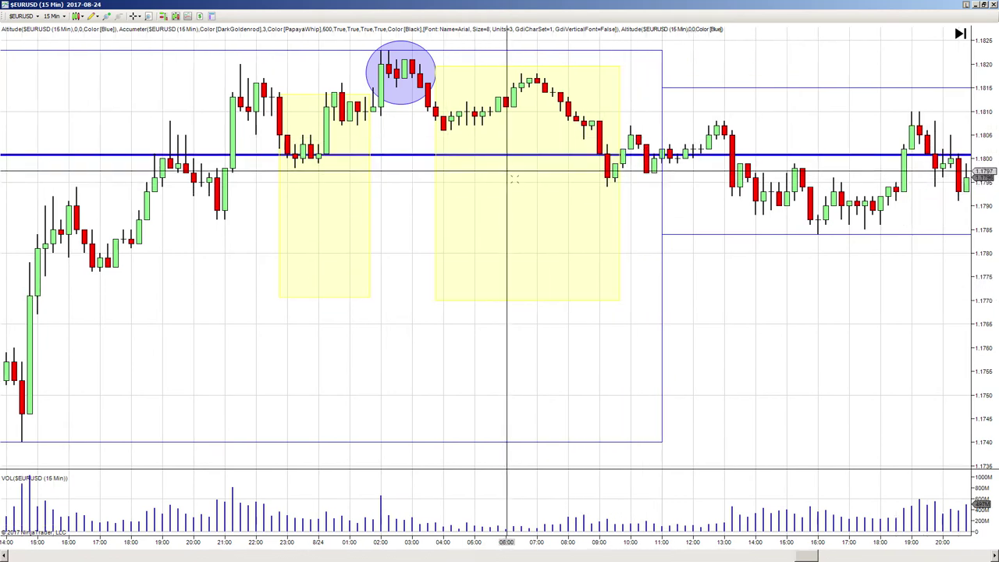
scroll(523, 145, "down", 2)
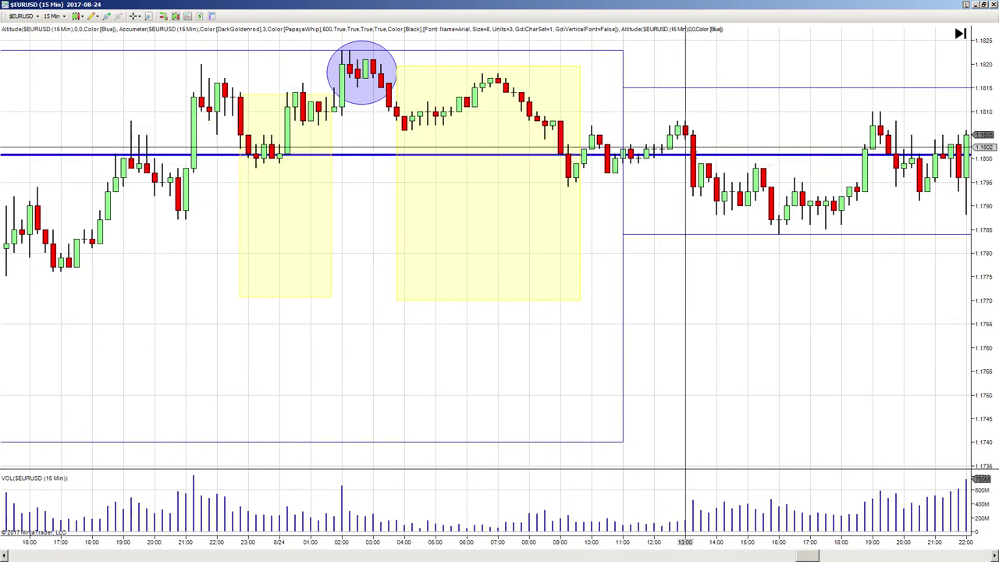
left_click_drag(720, 106, 544, 118)
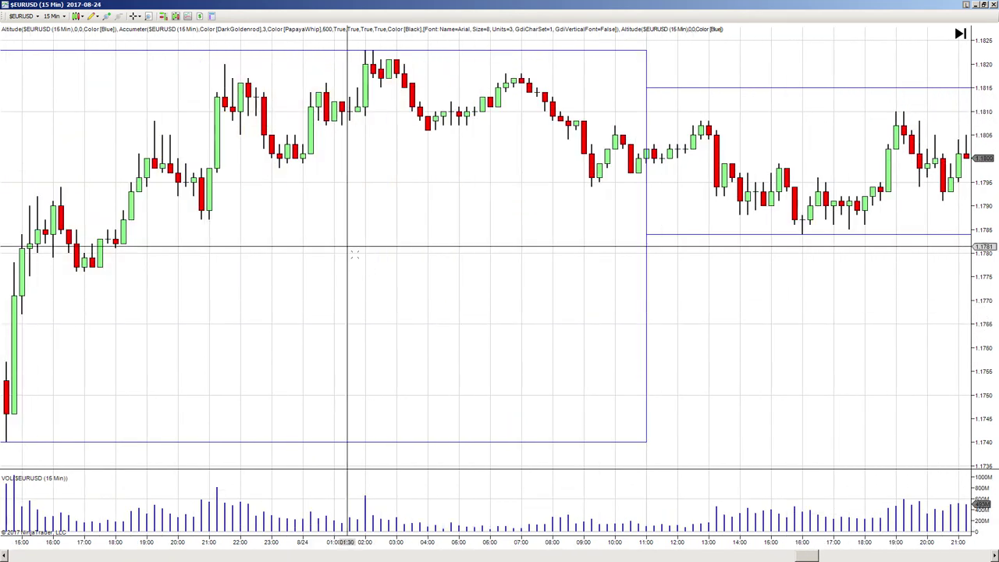
Step: Pan to earlier bars and circle the swing highs and lows on the left half with ellipses
left_click_drag(337, 263, 428, 257)
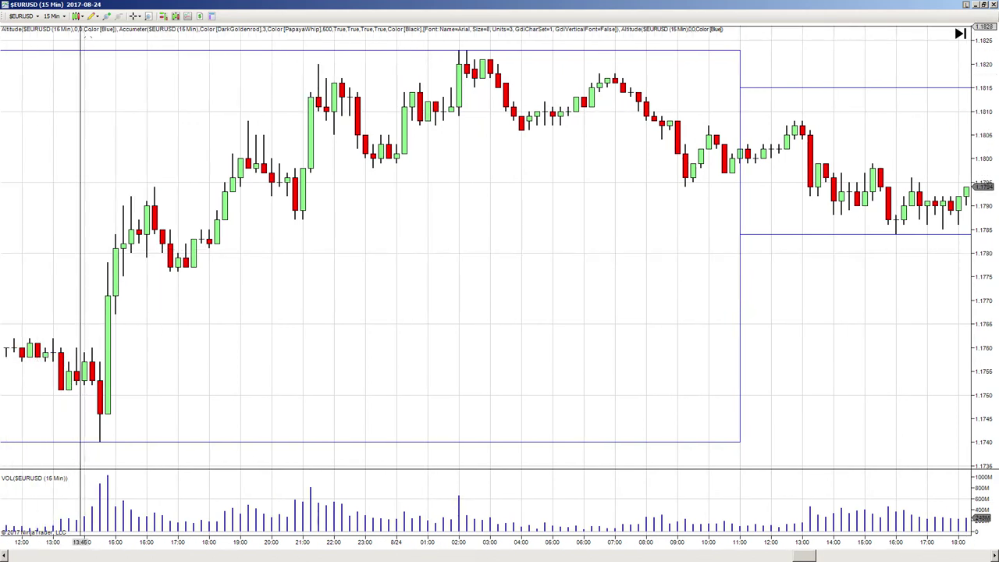
left_click(91, 17)
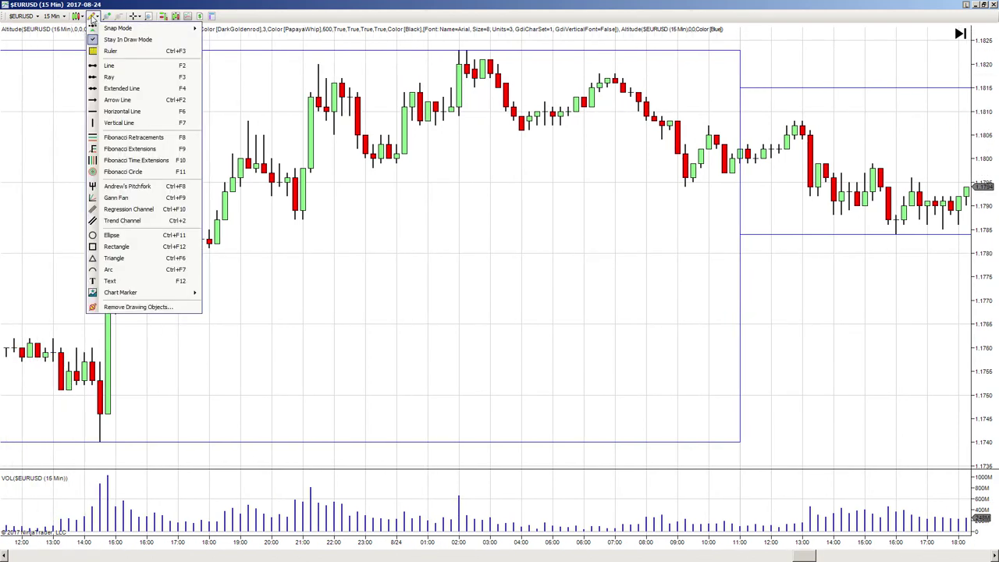
left_click(118, 235)
left_click_drag(161, 261, 201, 289)
left_click_drag(226, 100, 256, 132)
left_click_drag(277, 212, 325, 234)
left_click_drag(295, 44, 333, 74)
left_click_drag(365, 150, 407, 181)
left_click_drag(444, 37, 483, 68)
Step: Circle the swing points at 02:00, 04:00, 07:00, 09:00 and the three after them
left_click_drag(507, 116, 532, 147)
left_click_drag(589, 57, 638, 88)
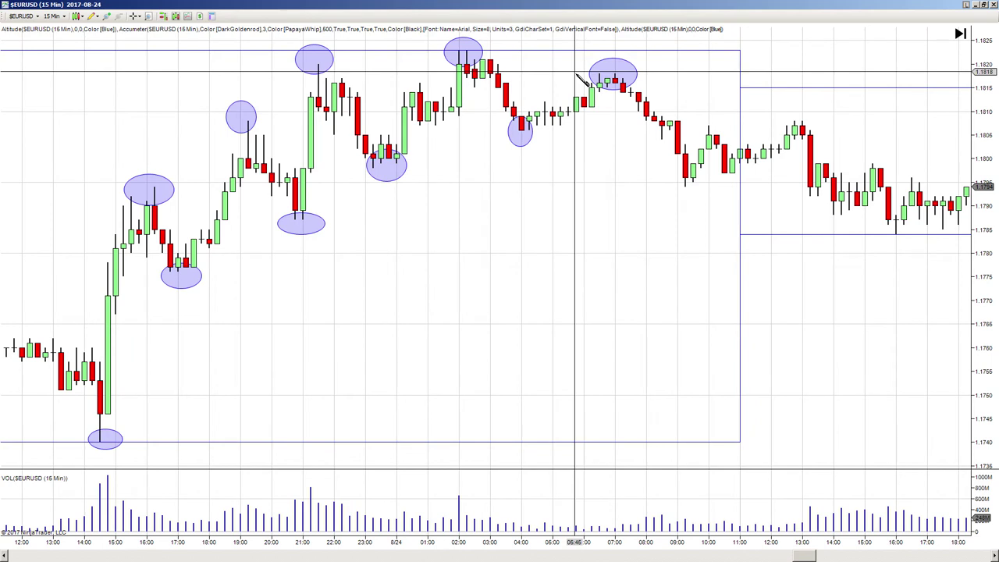
left_click_drag(660, 173, 704, 209)
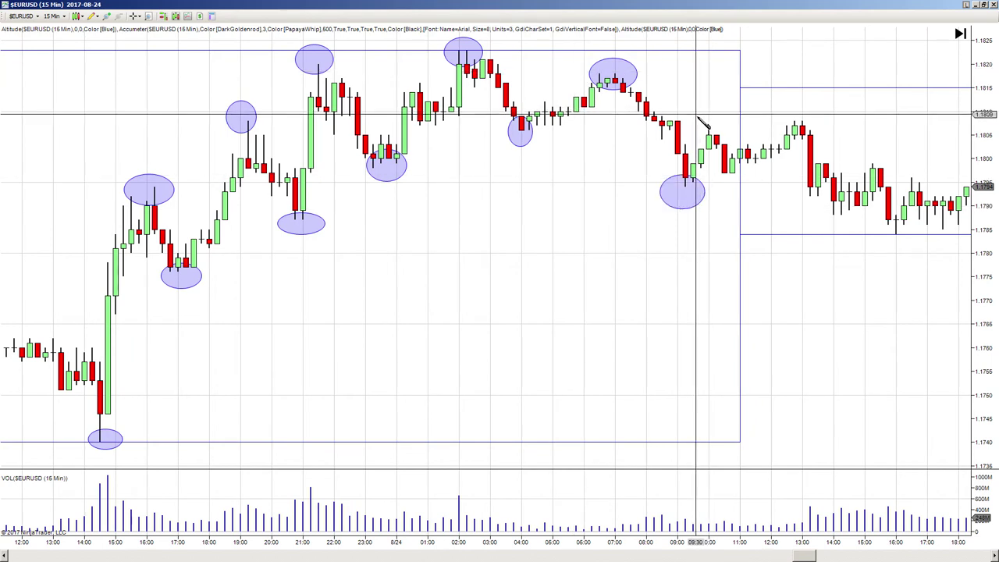
left_click_drag(778, 104, 821, 140)
left_click_drag(824, 205, 849, 221)
left_click_drag(865, 151, 886, 174)
left_click_drag(880, 228, 902, 247)
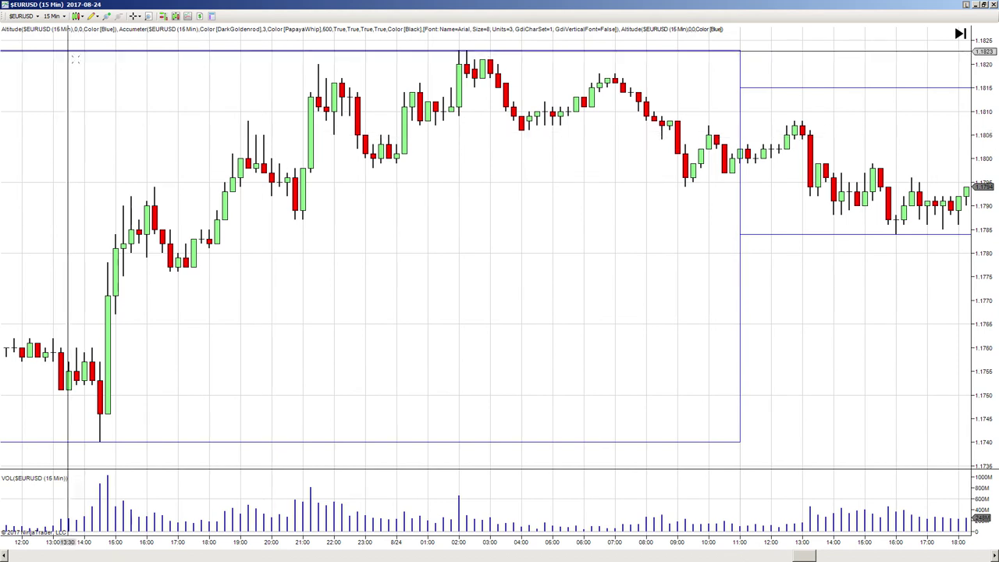
Step: Circle the swing highs near 19:00, 22:00 and 02:00 with blue ellipses
left_click(95, 16)
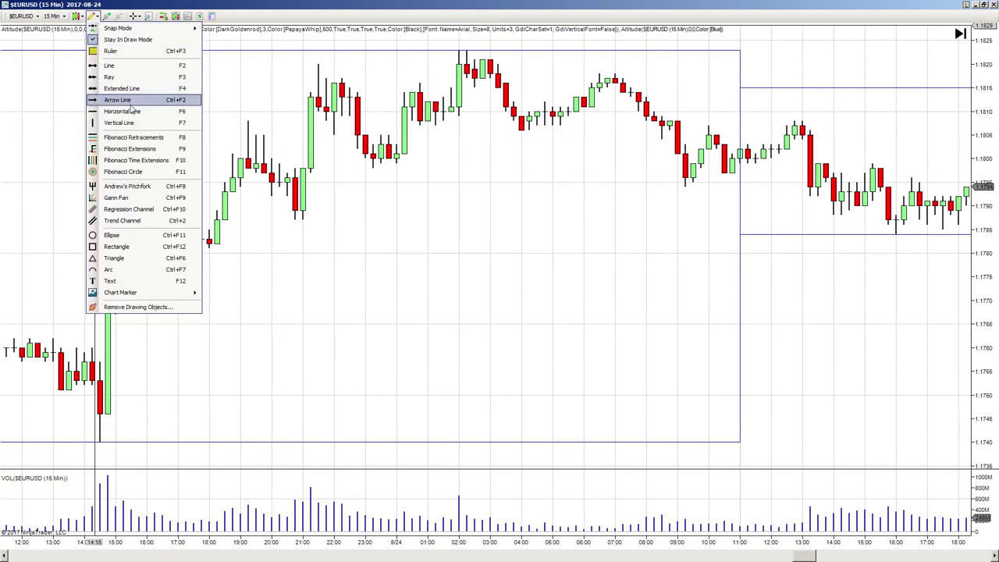
left_click(123, 89)
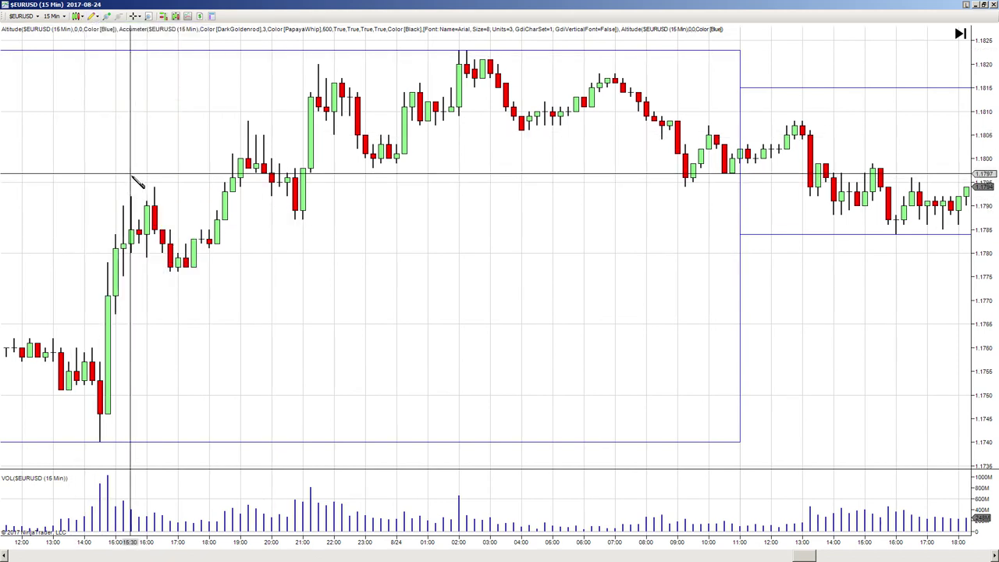
left_click_drag(227, 106, 279, 170)
left_click_drag(306, 58, 359, 98)
left_click_drag(447, 35, 503, 74)
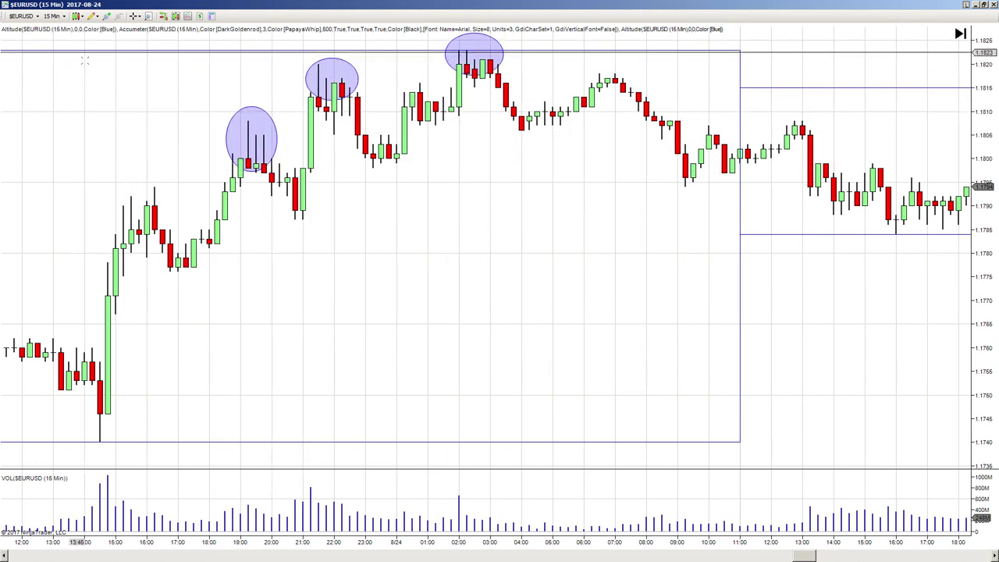
Step: Box the 15:00–18:00 consolidation in yellow
left_click(92, 17)
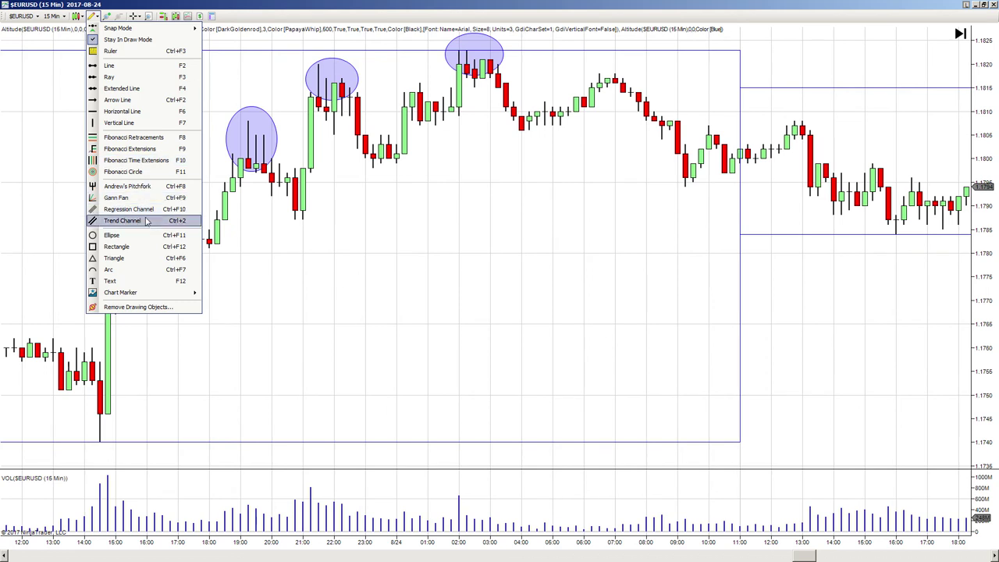
left_click(117, 246)
left_click_drag(130, 176, 220, 326)
Step: Place a support line at about 1.1776 and turn the crosshair back on
left_click(92, 17)
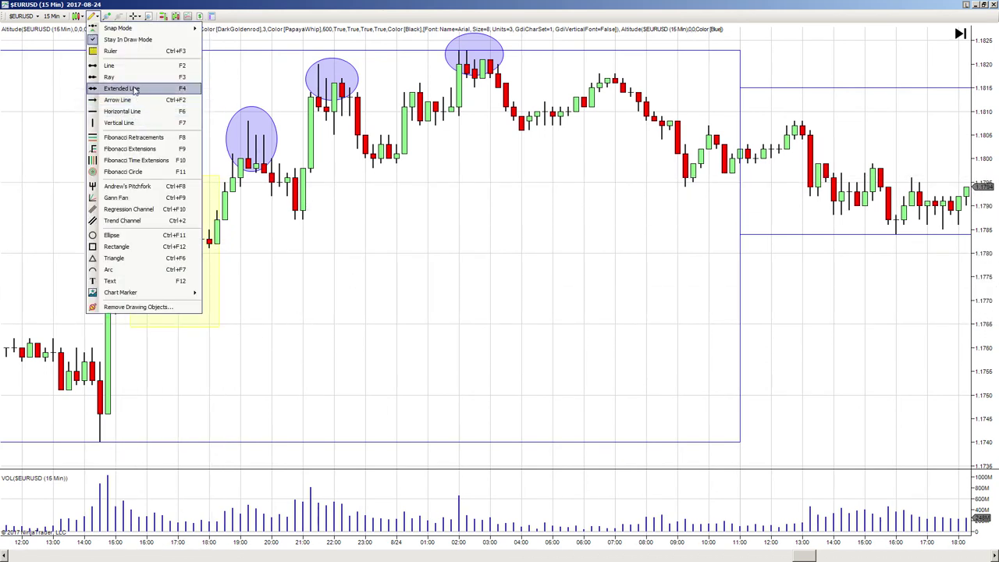
left_click(125, 111)
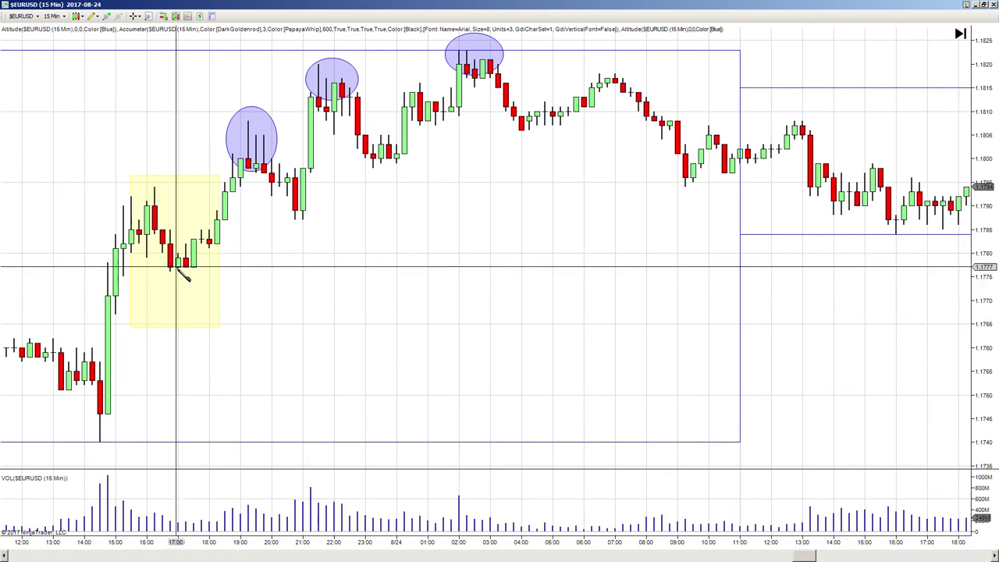
left_click(189, 277)
middle_click(191, 166)
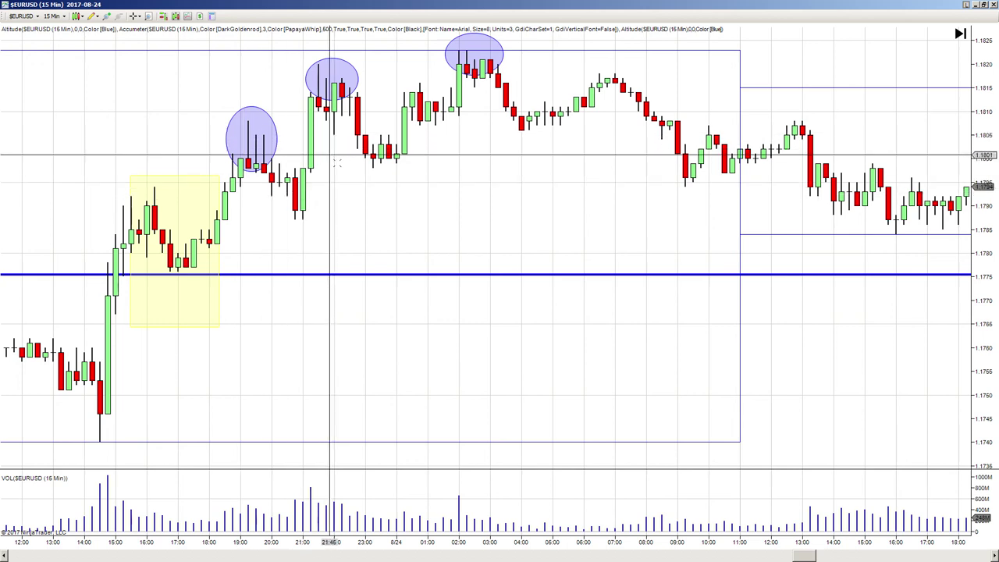
Step: Box the 18:45–21:00 consolidation with a yellow rectangle
left_click(91, 16)
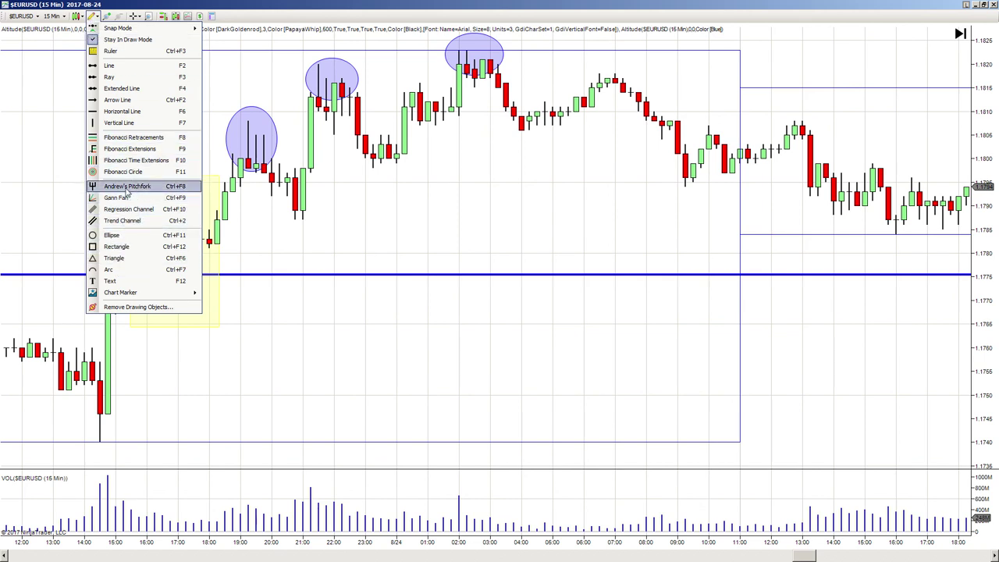
left_click(116, 247)
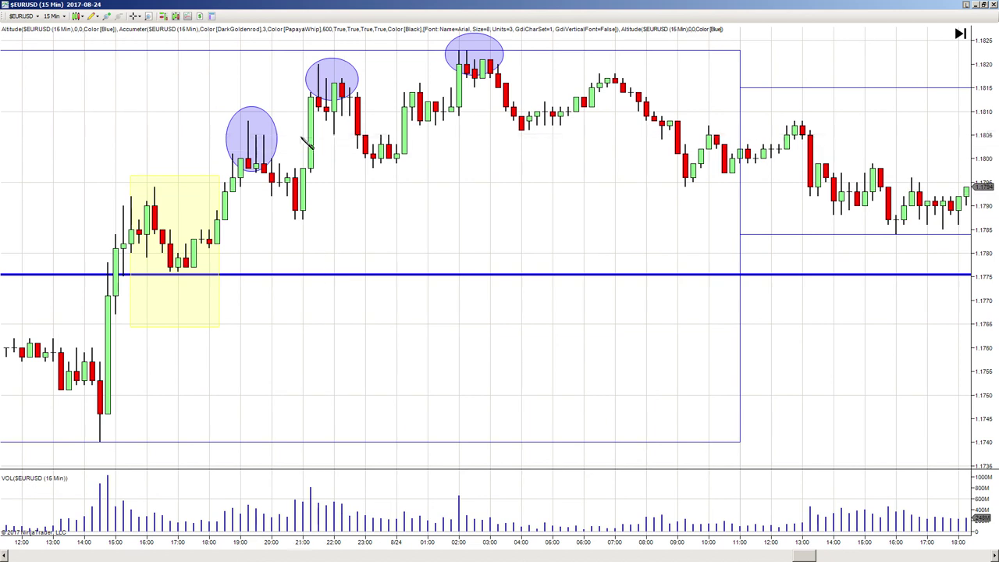
left_click(301, 128)
left_click(237, 254)
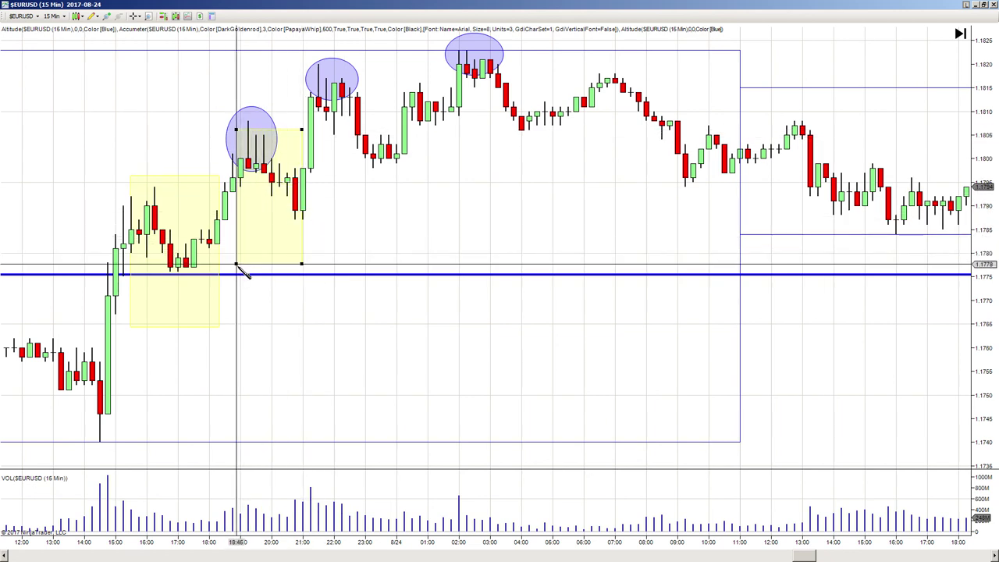
Step: Place a support line at about 1.1786 and turn the crosshair back on
left_click(92, 16)
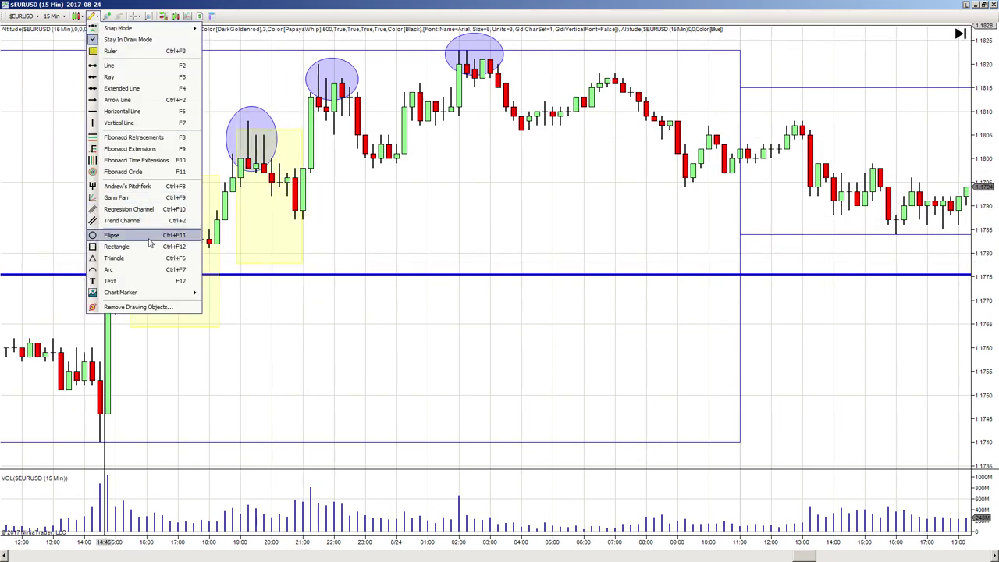
left_click(122, 111)
left_click(396, 224)
middle_click(375, 156)
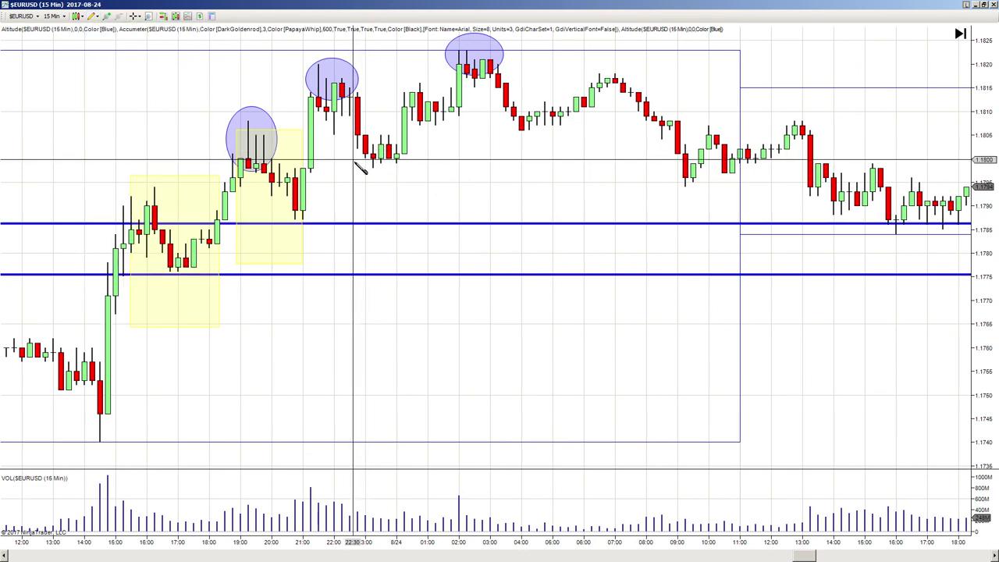
Step: Box the 23:00–01:45 consolidation in yellow and add a support line near 1.1798
scroll(360, 168, "down", 3)
left_click(93, 16)
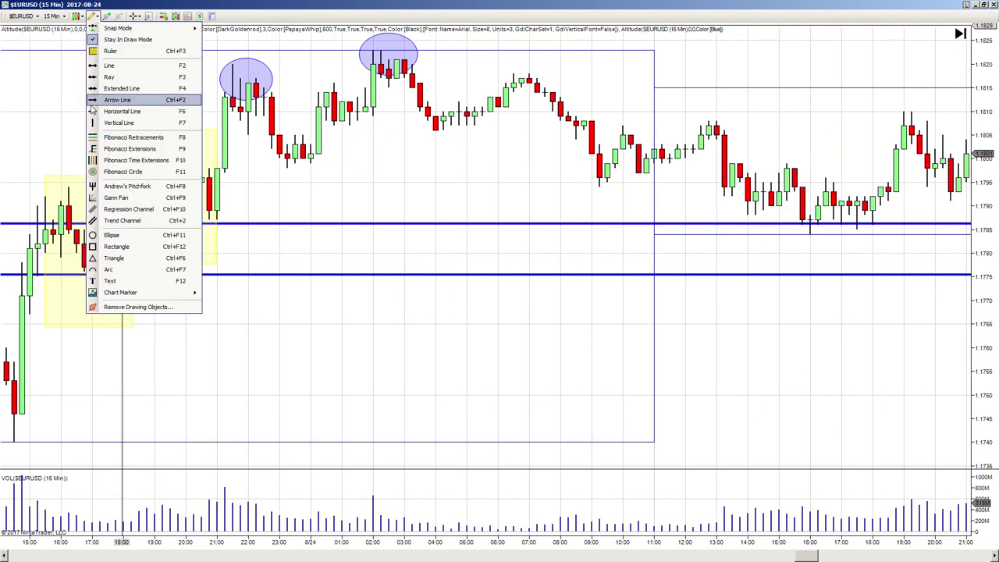
left_click(123, 247)
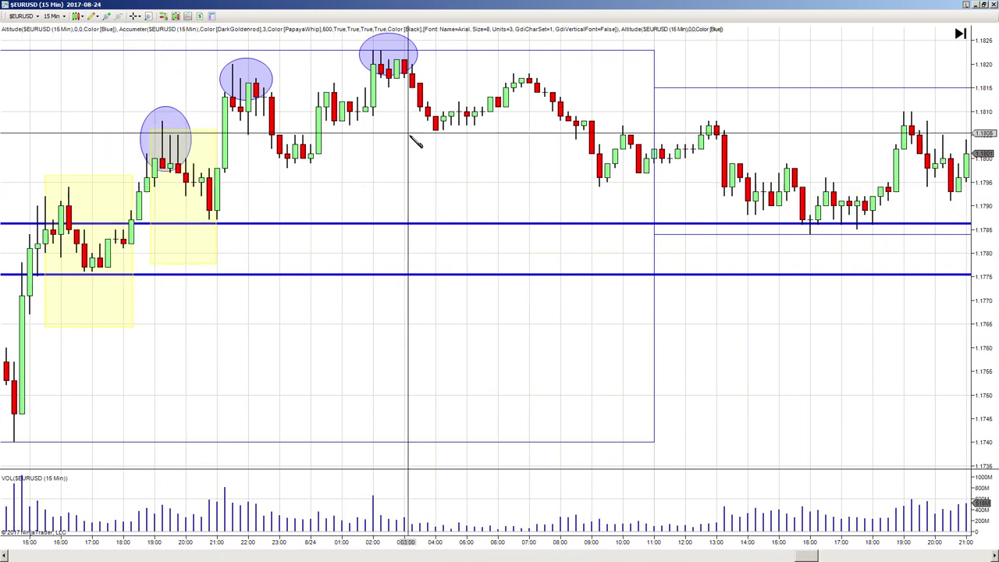
left_click(283, 79)
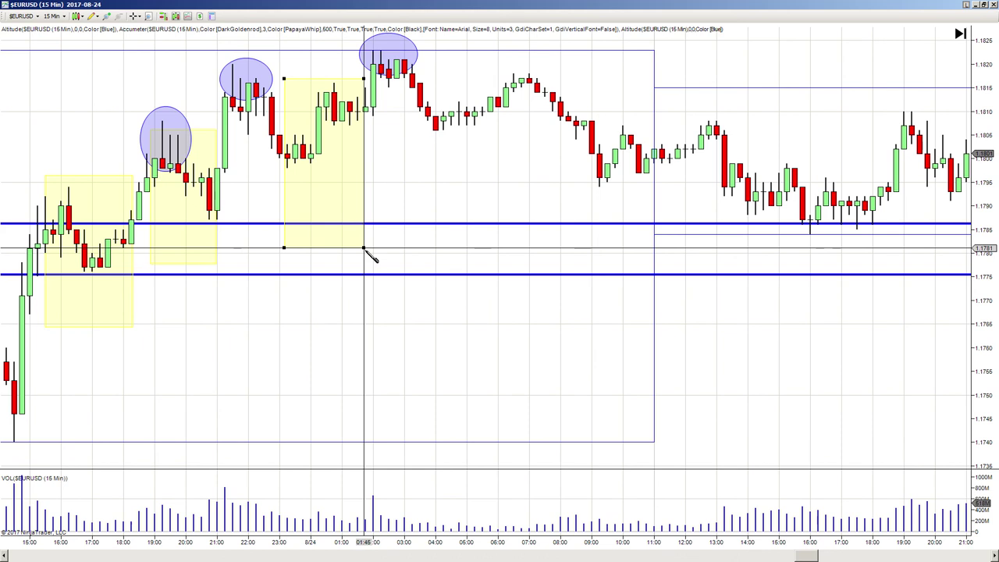
left_click(367, 248)
left_click(92, 16)
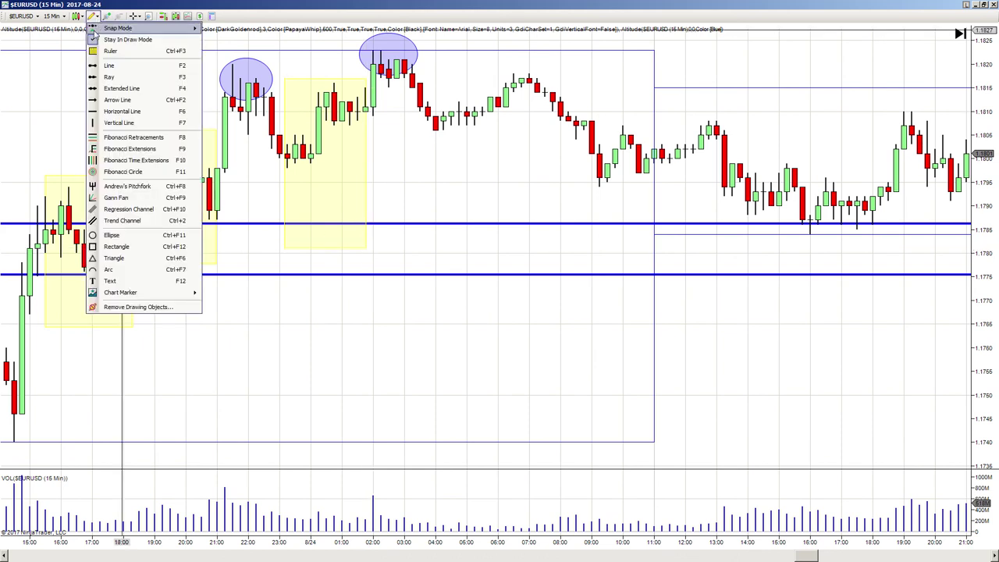
left_click(125, 89)
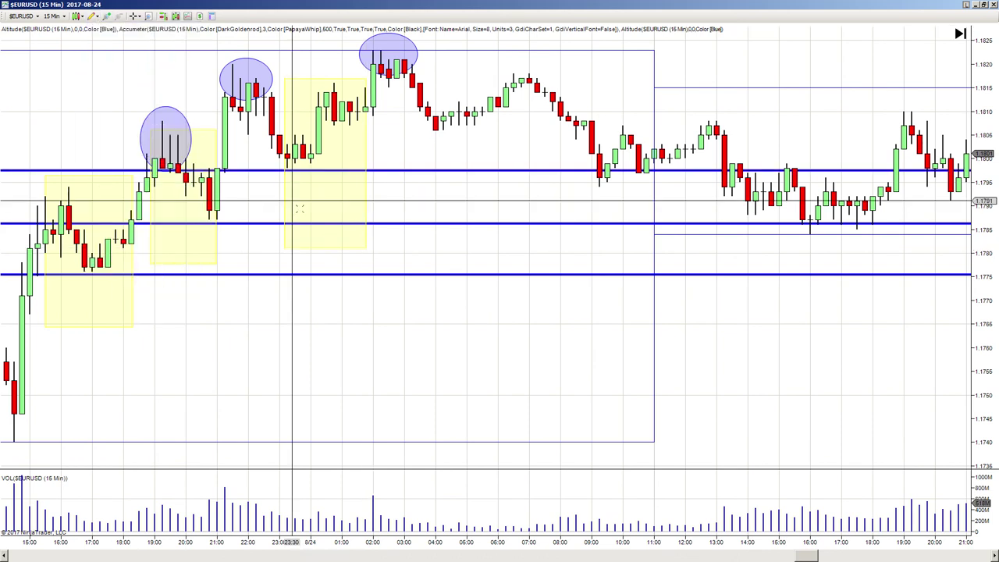